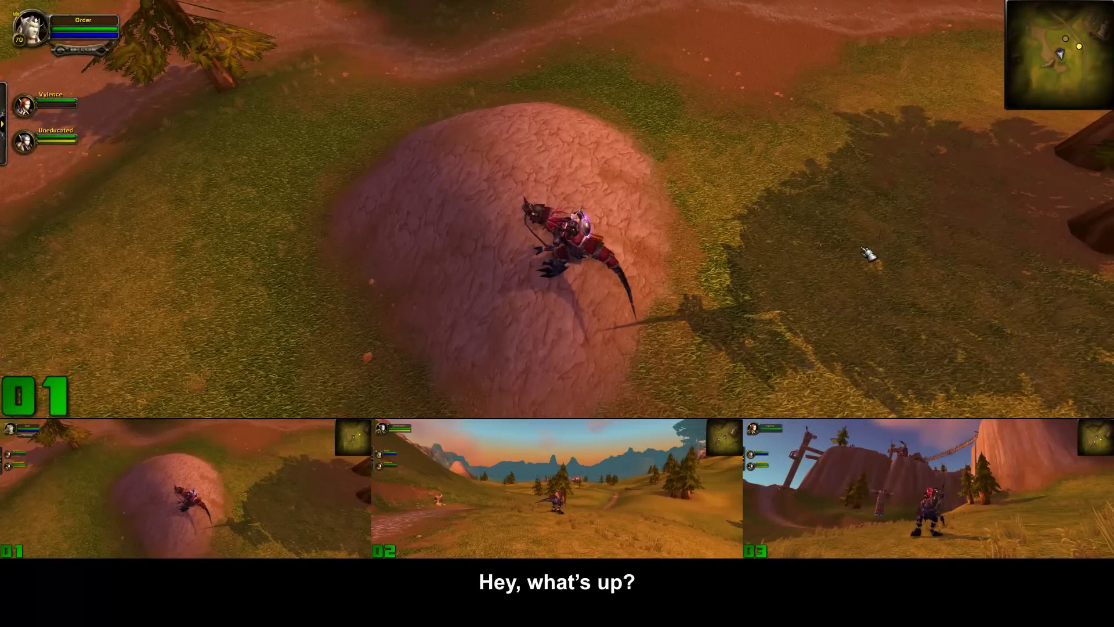
# Orbit the camera around the mounted character, then bring up the ISBoxer control panel on Video FX.
pyautogui.moveTo(851, 259); pyautogui.dragTo(803, 165)
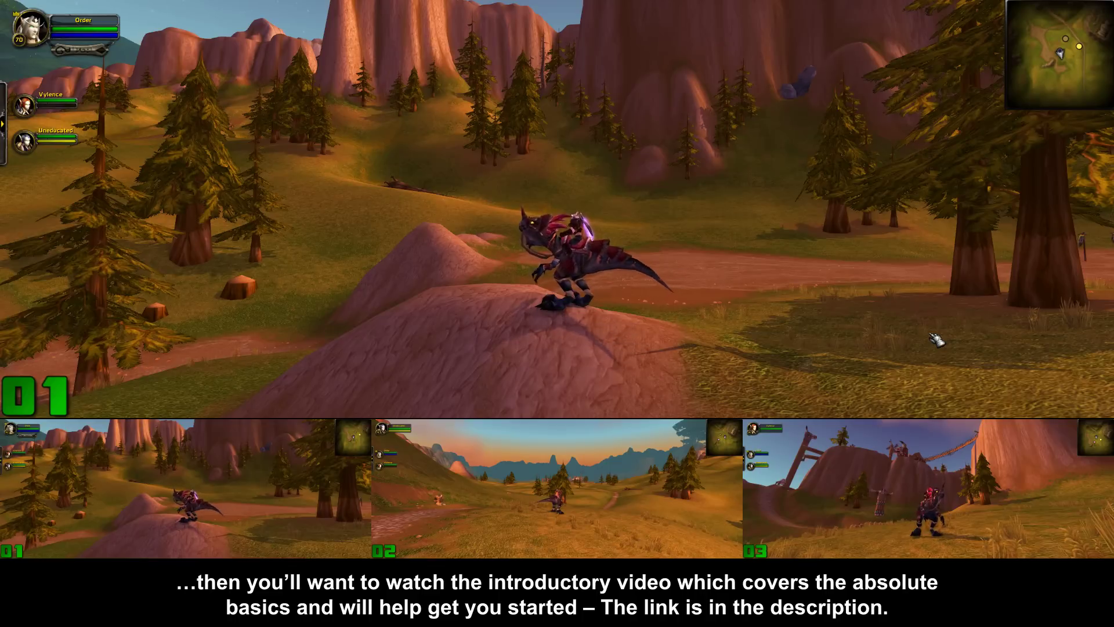
pyautogui.moveTo(882, 329); pyautogui.dragTo(820, 328)
pyautogui.moveTo(749, 328); pyautogui.dragTo(667, 328)
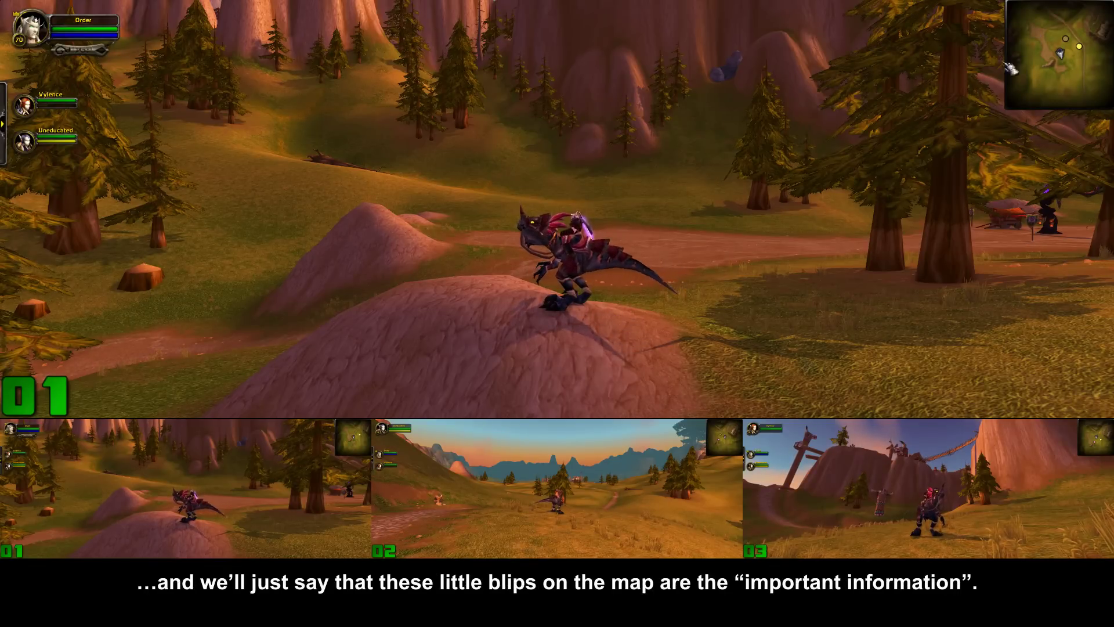
pyautogui.moveTo(1080, 50)
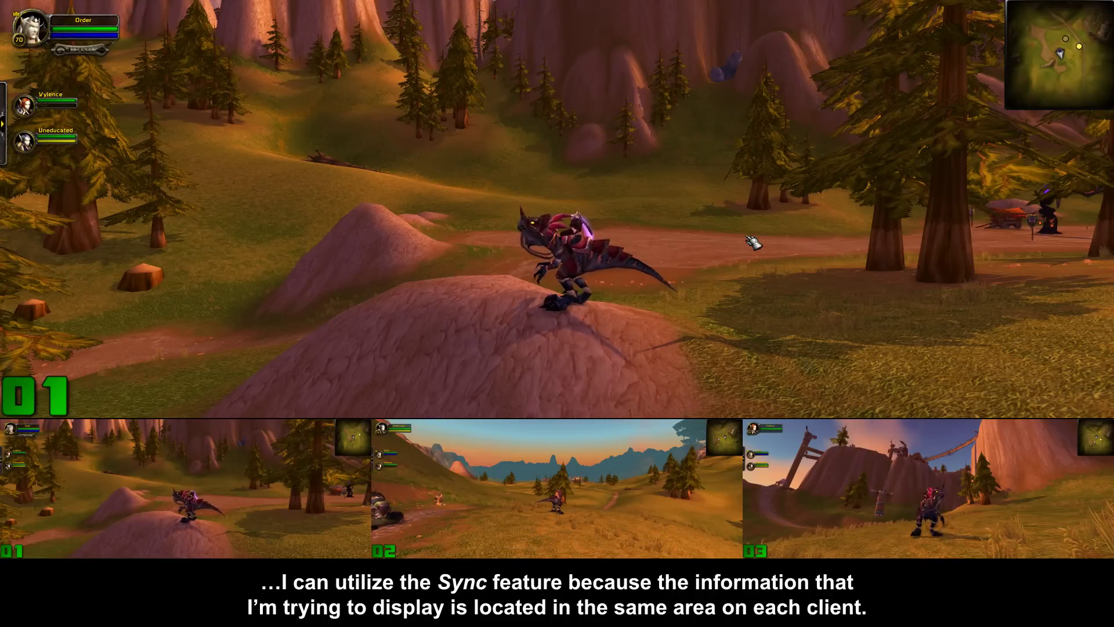
pyautogui.hotkey('ctrl', 'shift', 'alt', 'g')
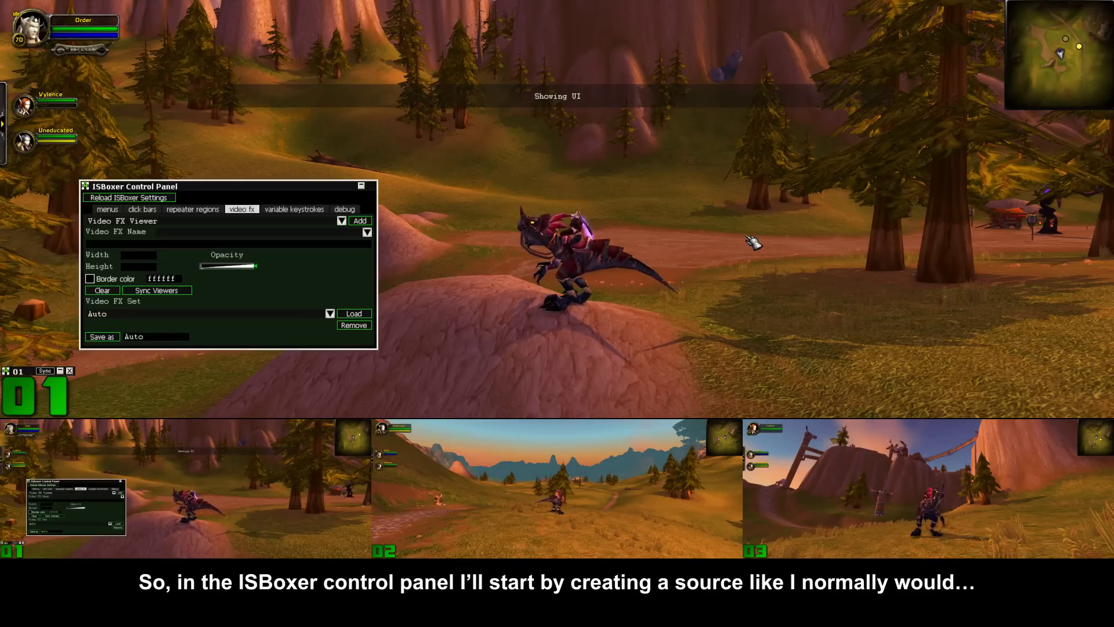
# Create a 186×186 Video FX source named map1.
pyautogui.click(343, 221)
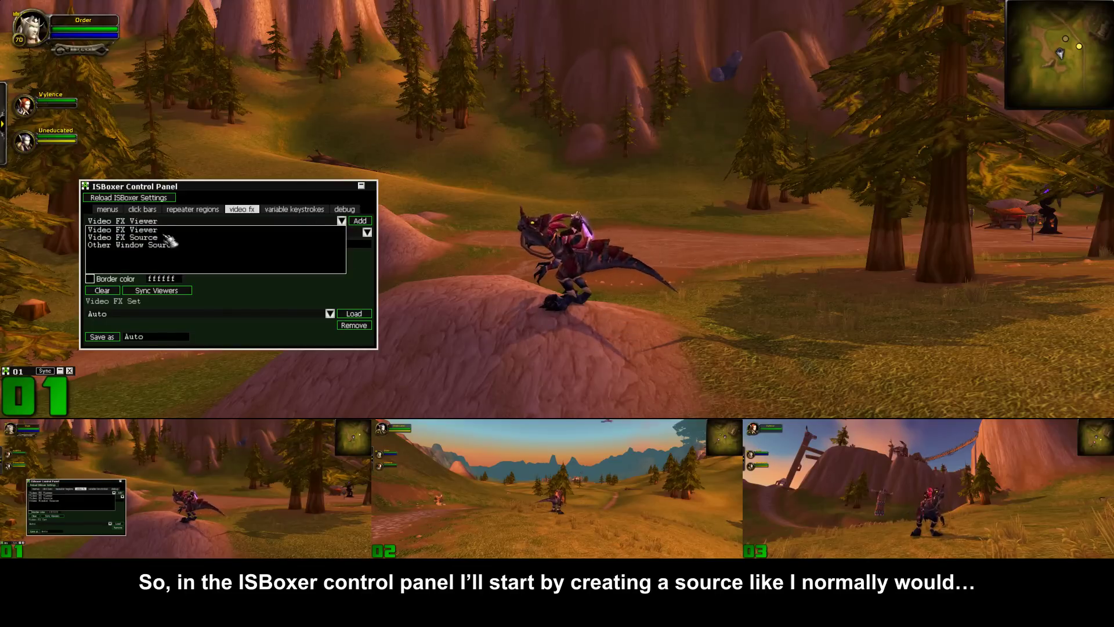
pyautogui.click(147, 241)
pyautogui.click(145, 255)
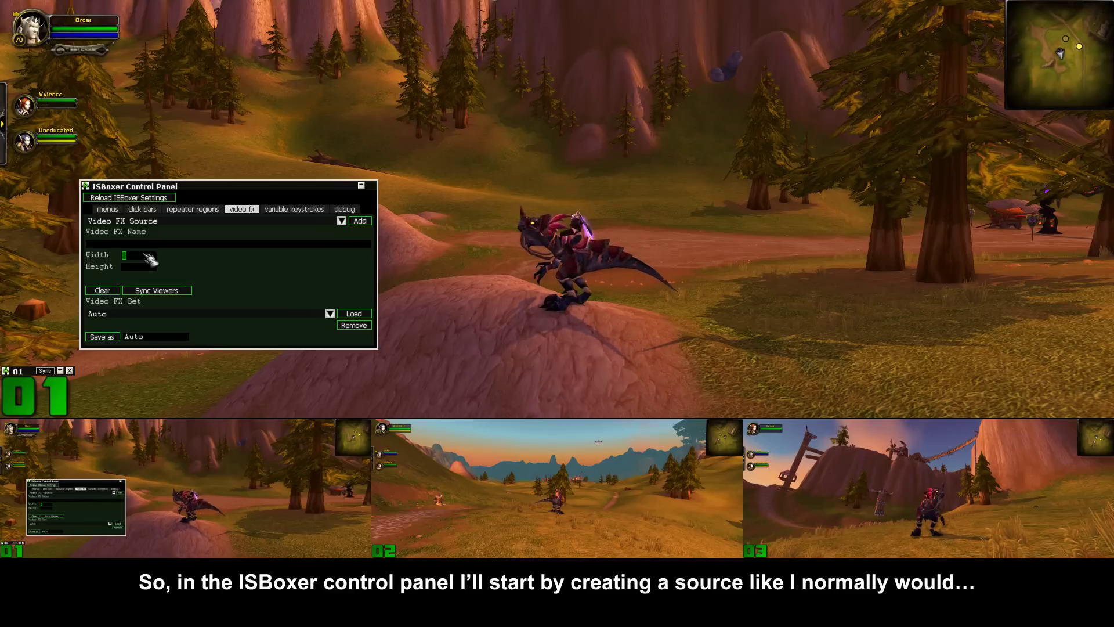
pyautogui.click(144, 268)
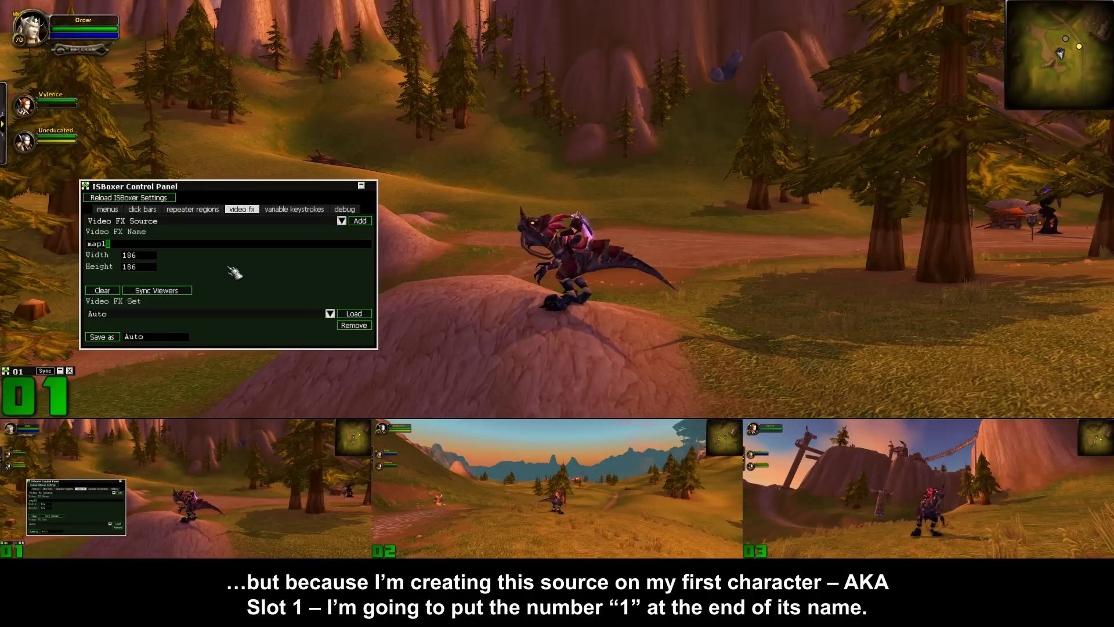
pyautogui.click(357, 222)
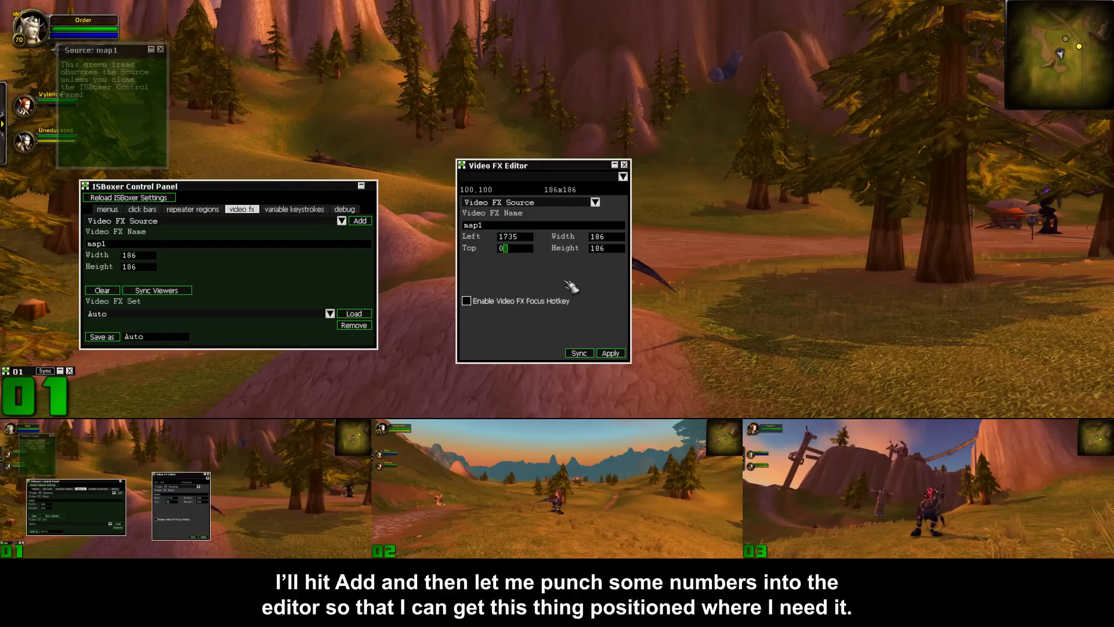
# Place map1 at Left 1735, Top 0 over the minimap and sync it to the other clients.
pyautogui.click(611, 354)
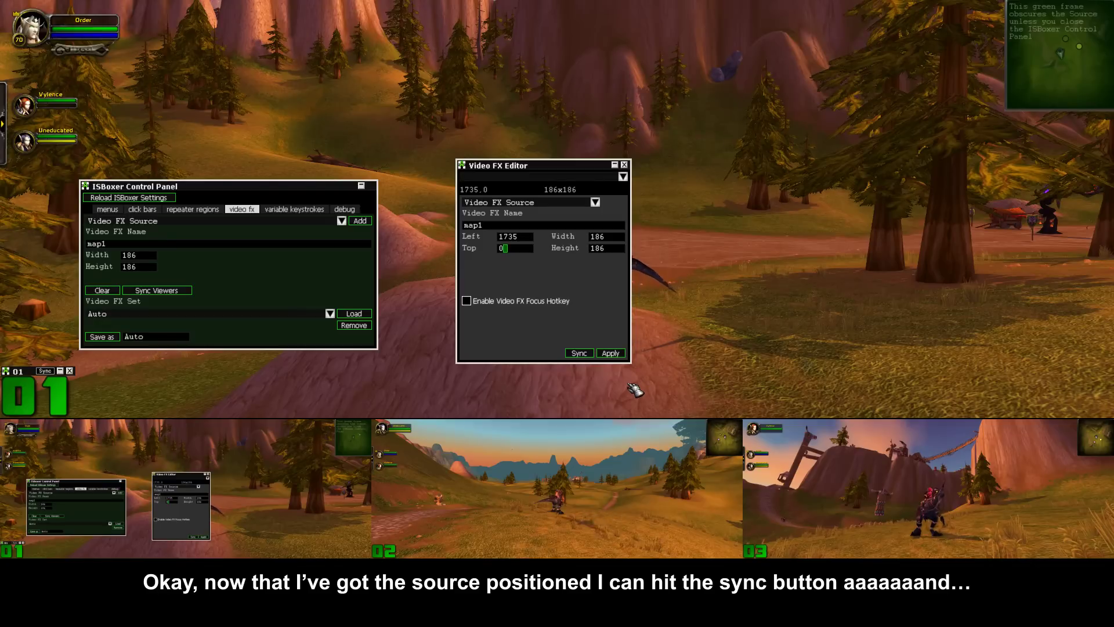
pyautogui.click(581, 353)
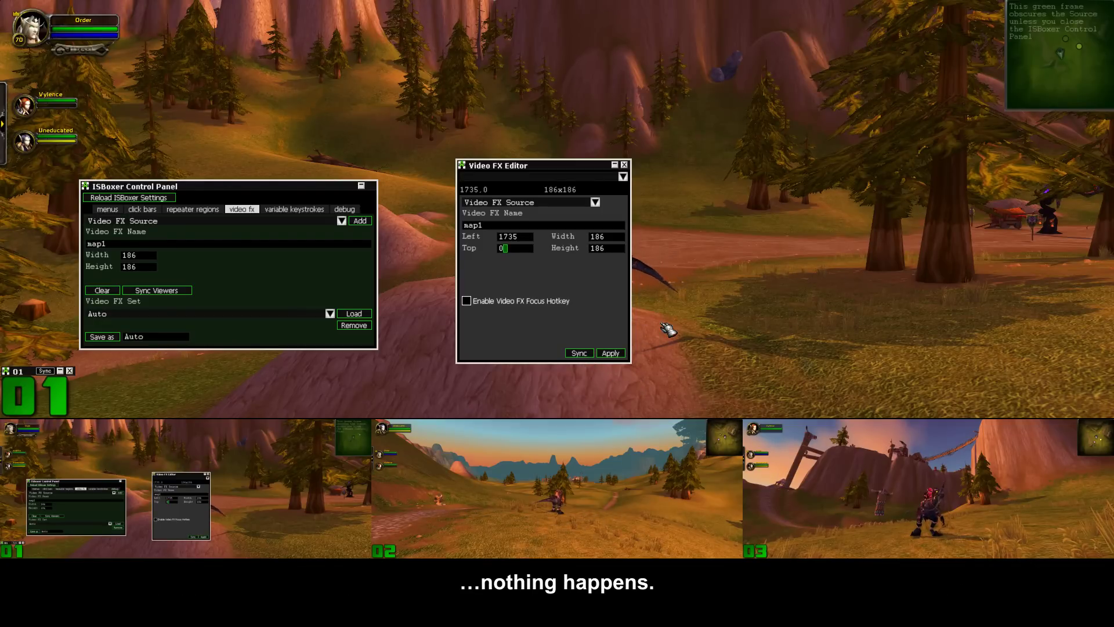
pyautogui.moveTo(859, 242); pyautogui.dragTo(857, 243)
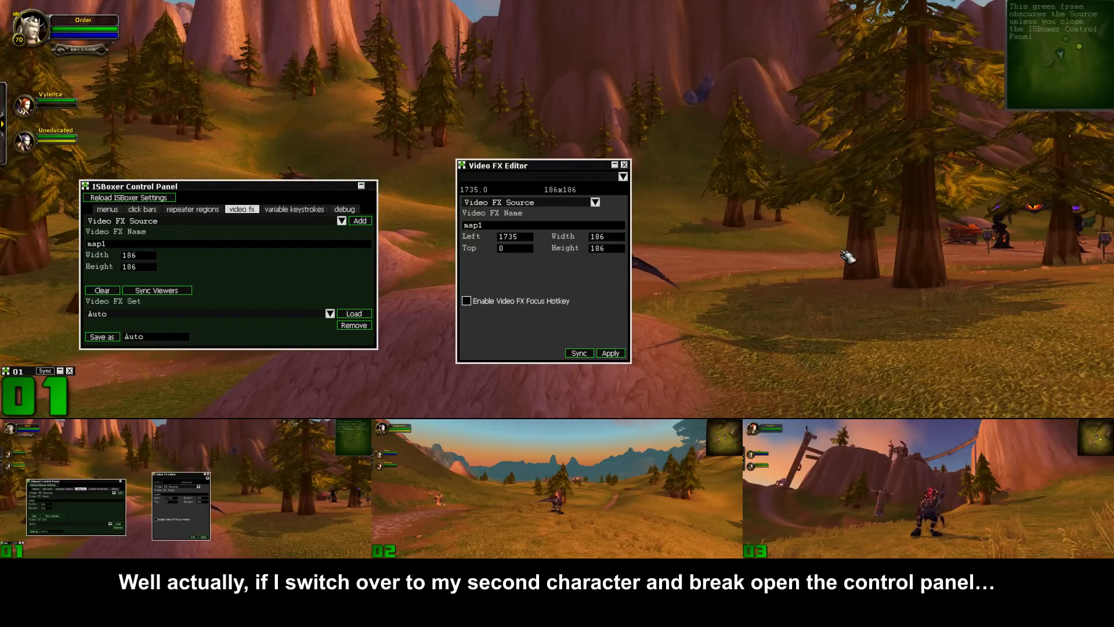
# Add 186×186 sources map2 on client 02 and map3 on client 03 at 1735, 0.
pyautogui.hotkey('ctrl', 'alt', '2')
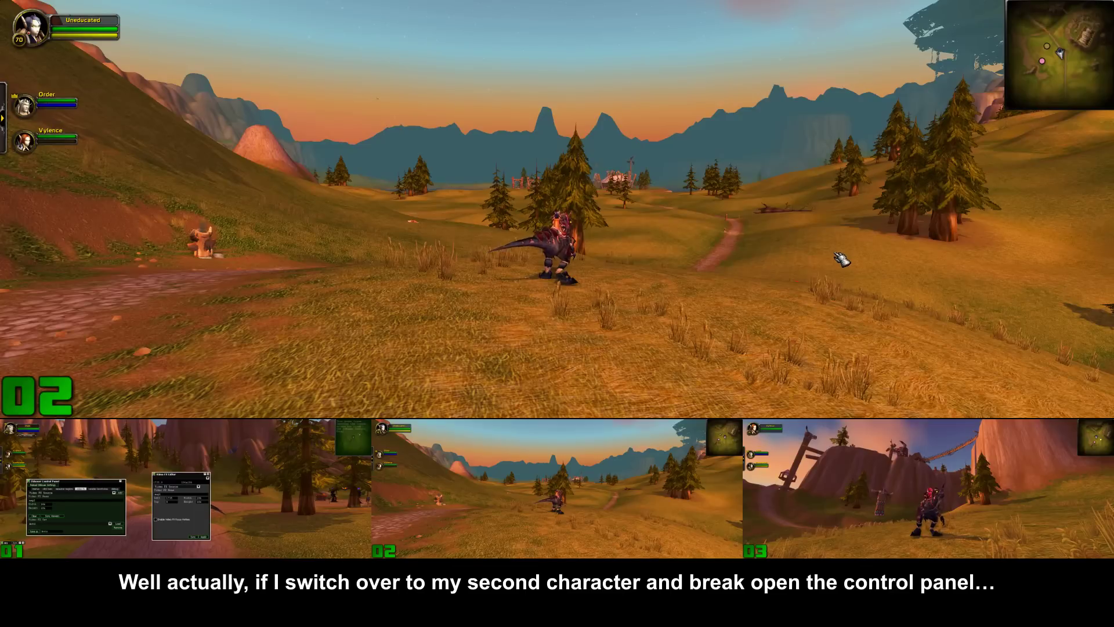
pyautogui.hotkey('ctrl', 'shift', 'alt', 'g')
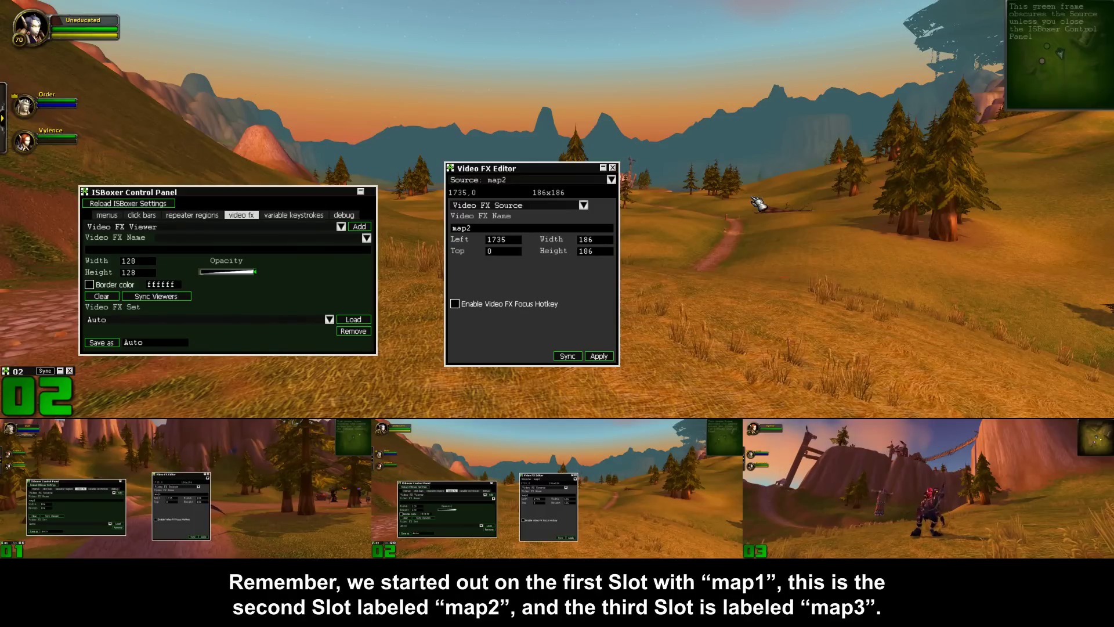
pyautogui.hotkey('ctrl', 'alt', '3')
pyautogui.hotkey('ctrl', 'alt', 'shift', 'g')
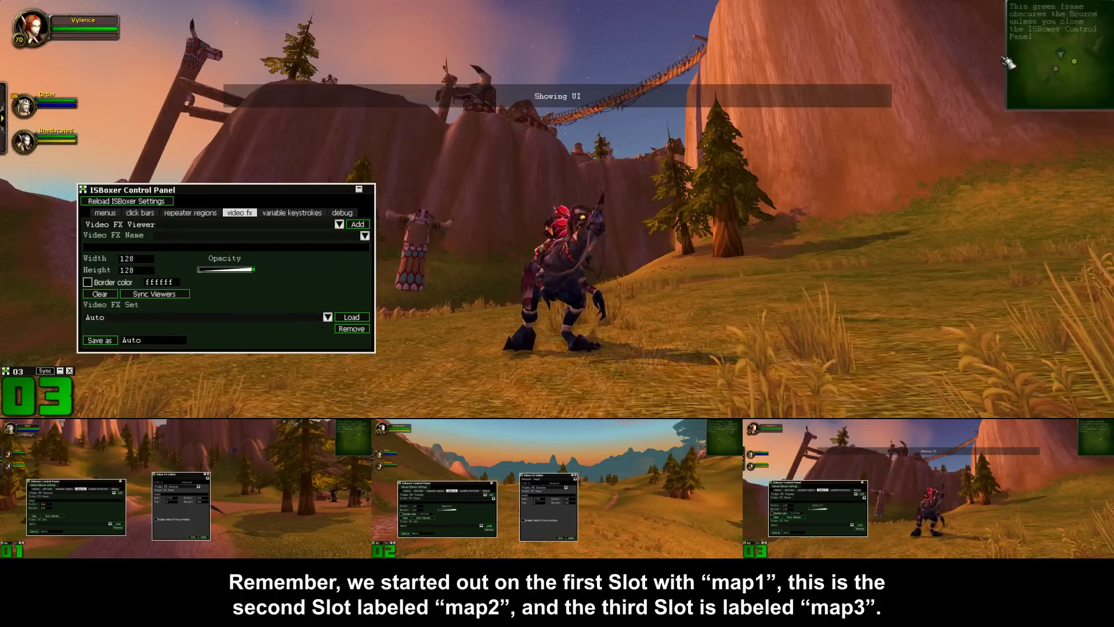
pyautogui.rightClick(1047, 57)
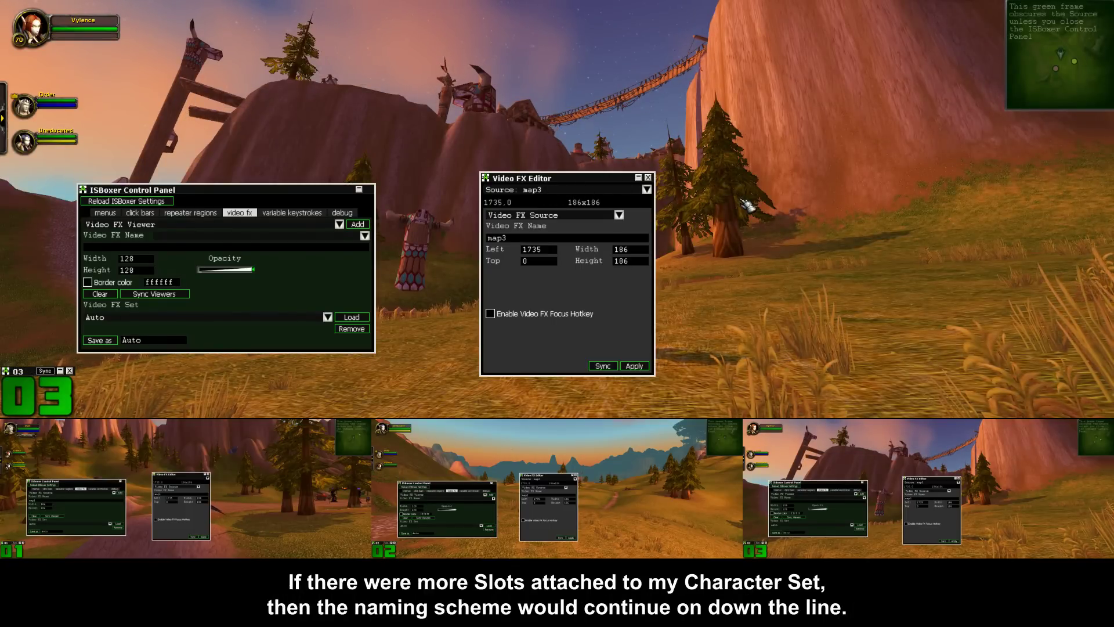
# Hide the ISBoxer panels on clients 03 and 02 with Alt+Z and return to client 01.
pyautogui.hotkey('alt', 'z')
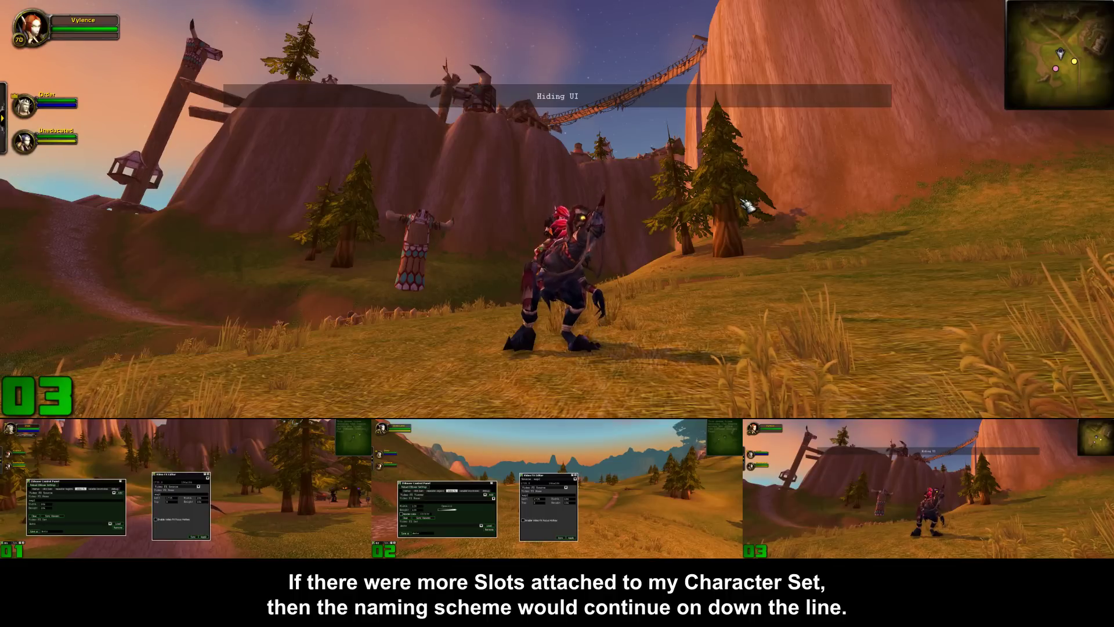
pyautogui.hotkey('ctrl', 'alt', '2')
pyautogui.hotkey('alt', 'z')
pyautogui.hotkey('ctrl', 'alt', '1')
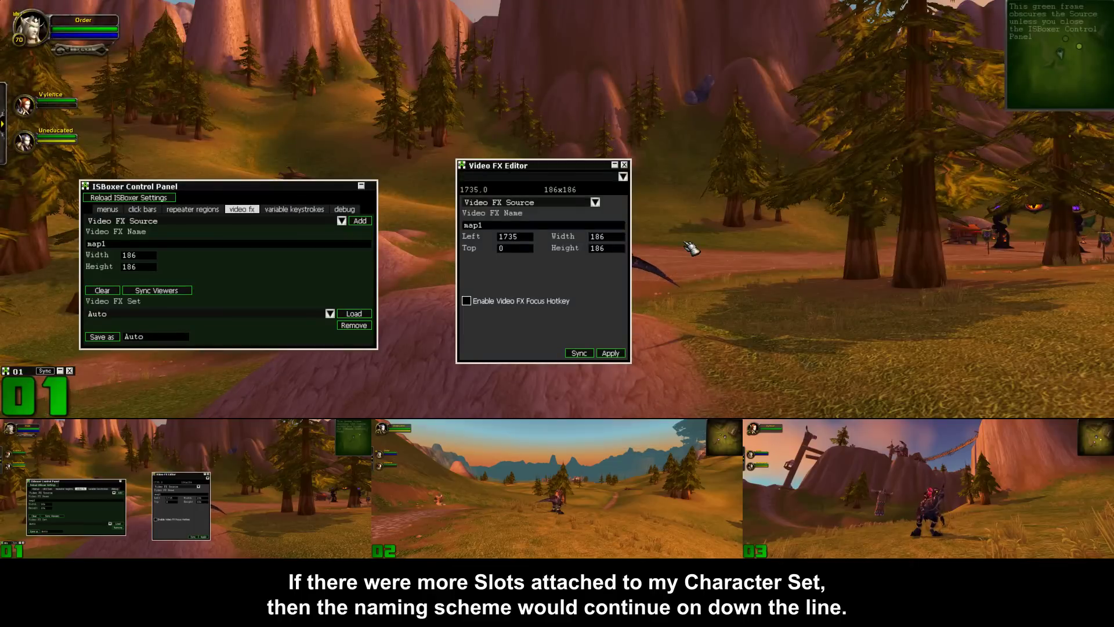
pyautogui.moveTo(779, 240); pyautogui.dragTo(769, 234)
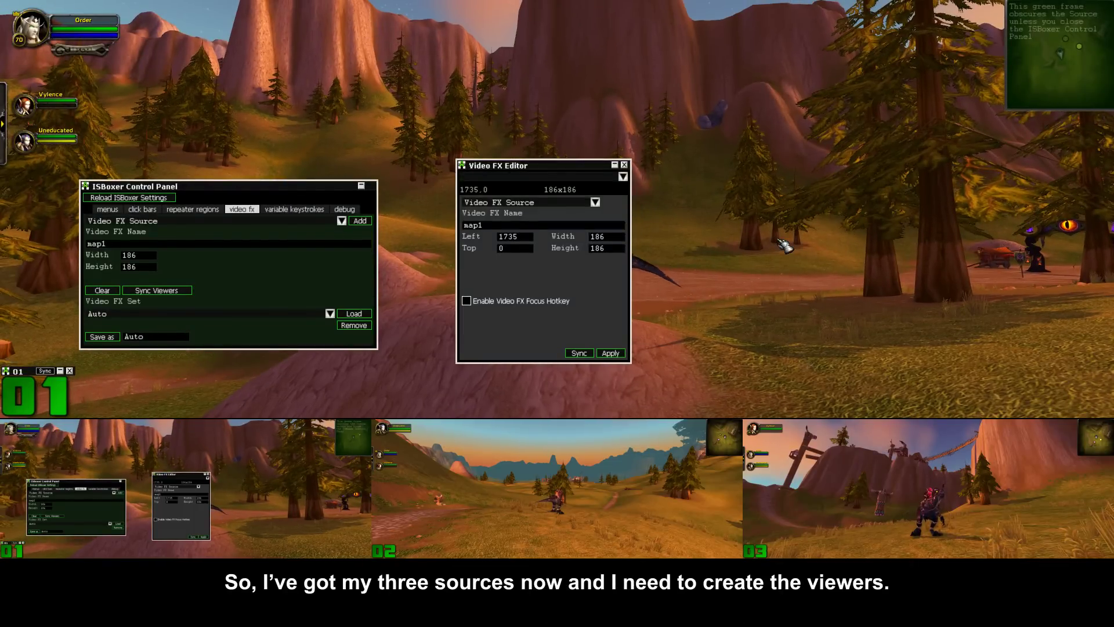
# Add a Video FX viewer showing map2 at Left 1549, Top 0.
pyautogui.click(342, 221)
pyautogui.click(152, 230)
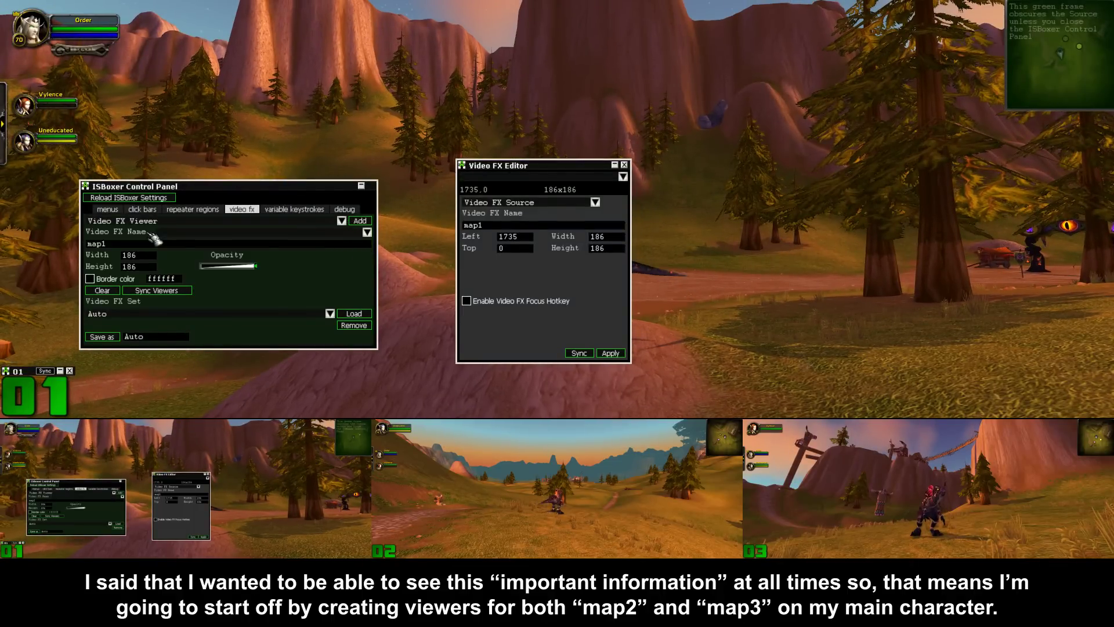
pyautogui.click(366, 233)
pyautogui.scroll(-3, 286, 264)
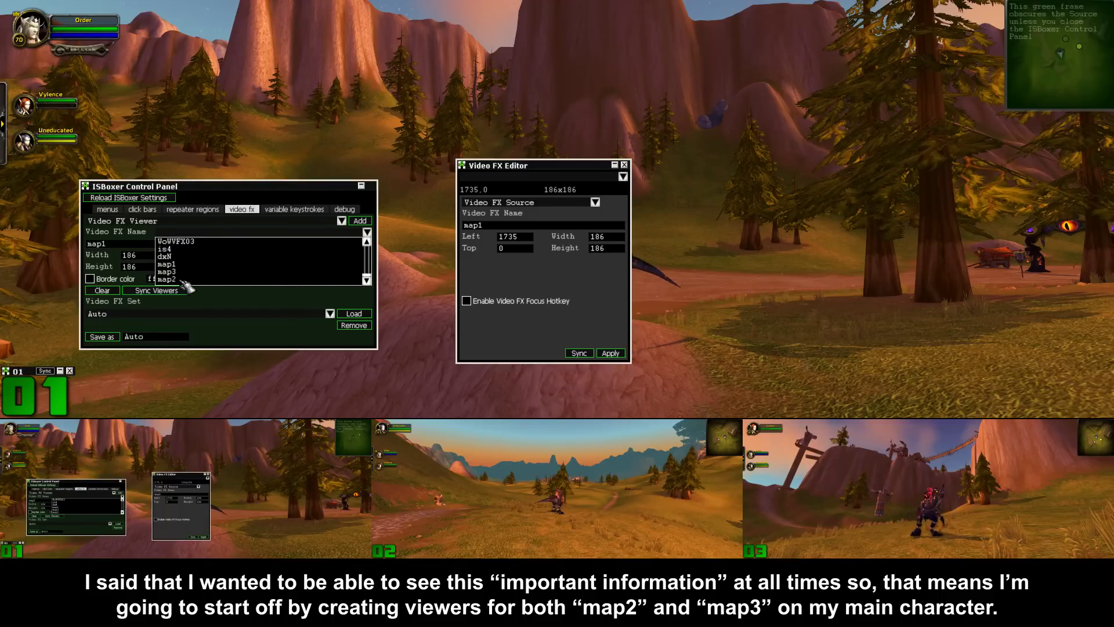
pyautogui.click(186, 279)
pyautogui.click(360, 221)
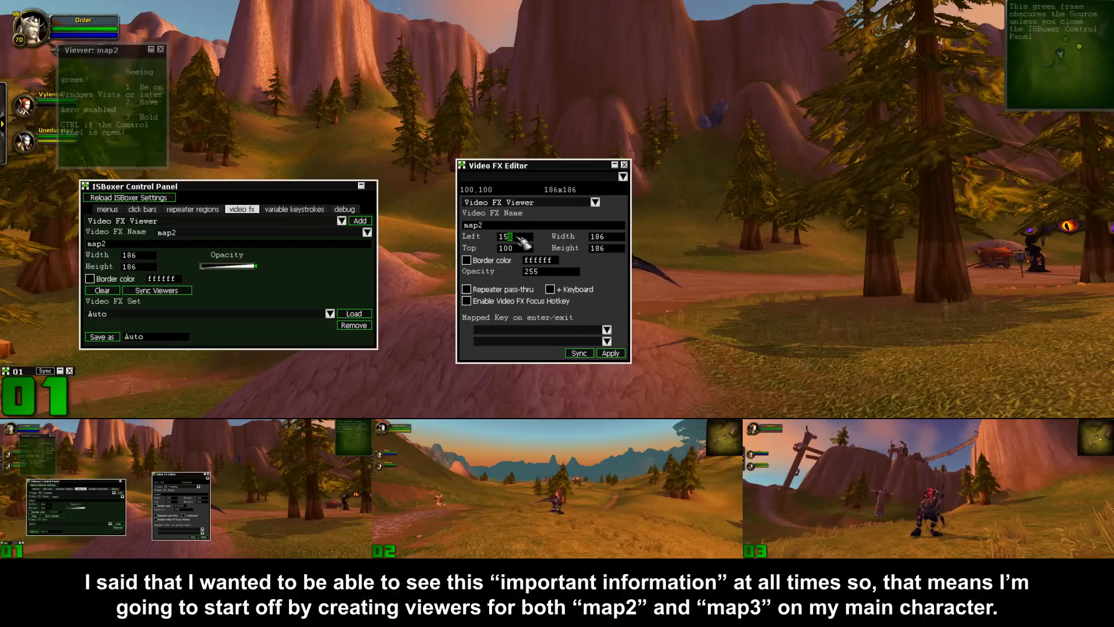
pyautogui.click(527, 249)
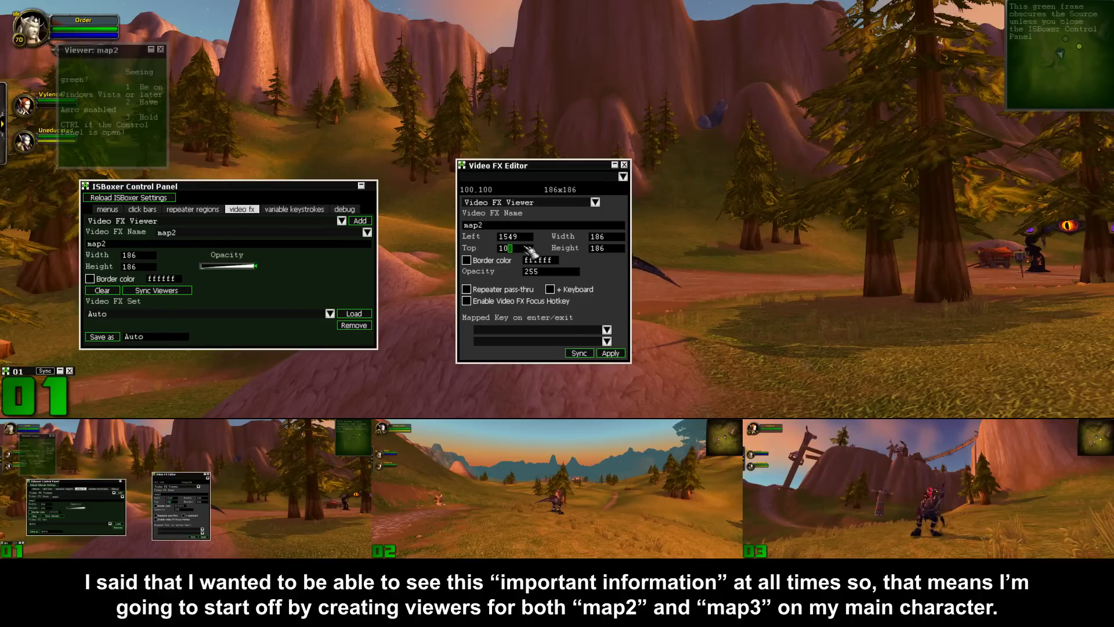
pyautogui.click(607, 354)
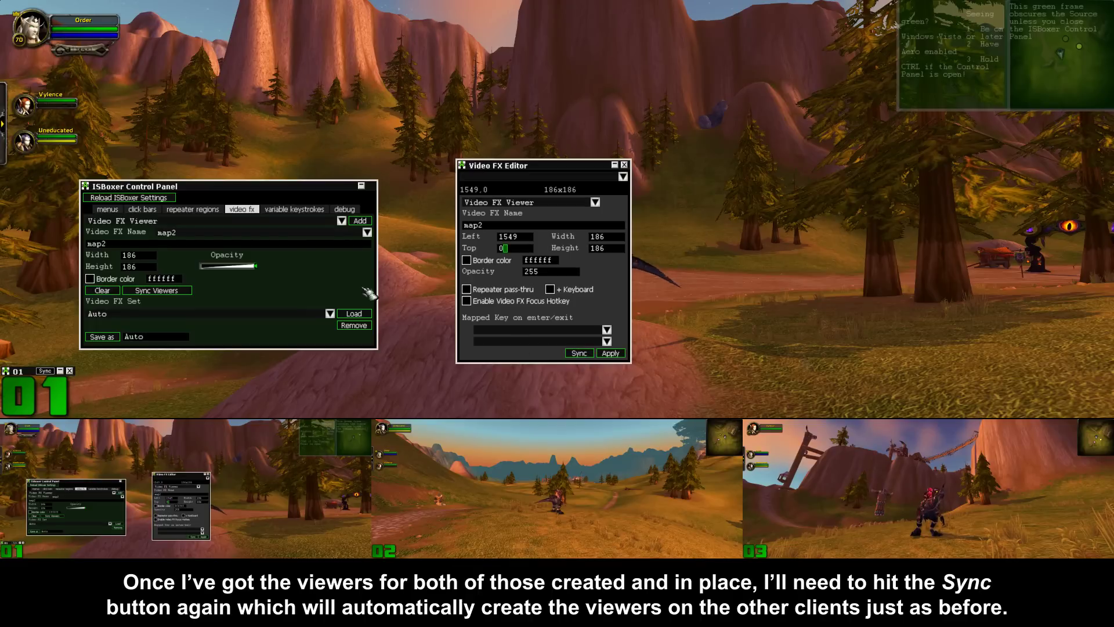
# Add a map3 viewer at Left 1735, Top 187 and sync it to the other clients.
pyautogui.click(368, 233)
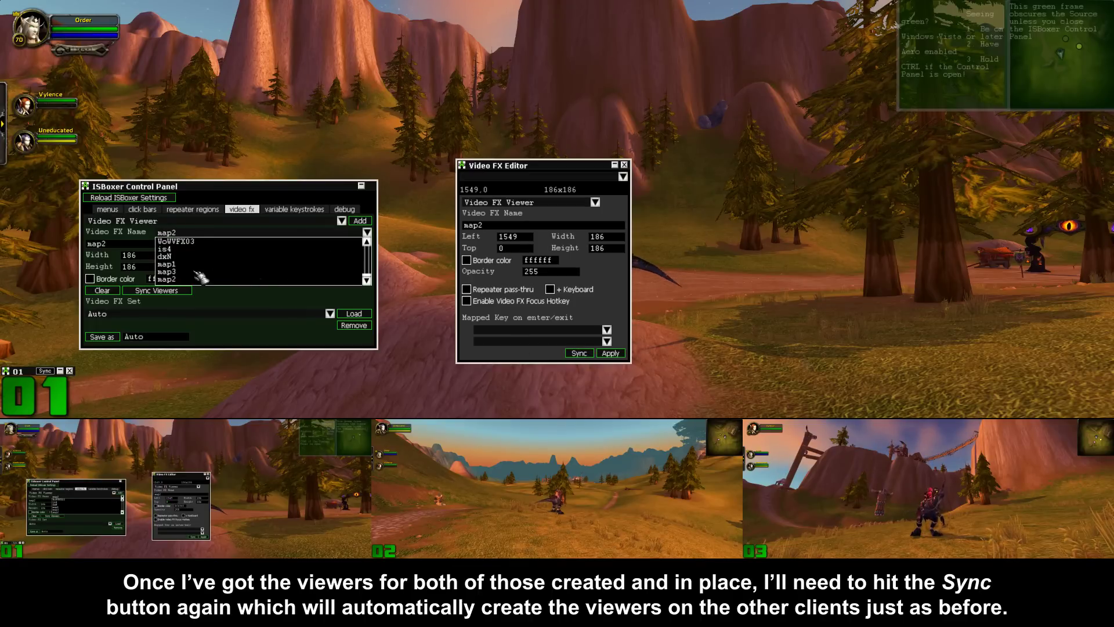
pyautogui.click(177, 272)
pyautogui.click(359, 221)
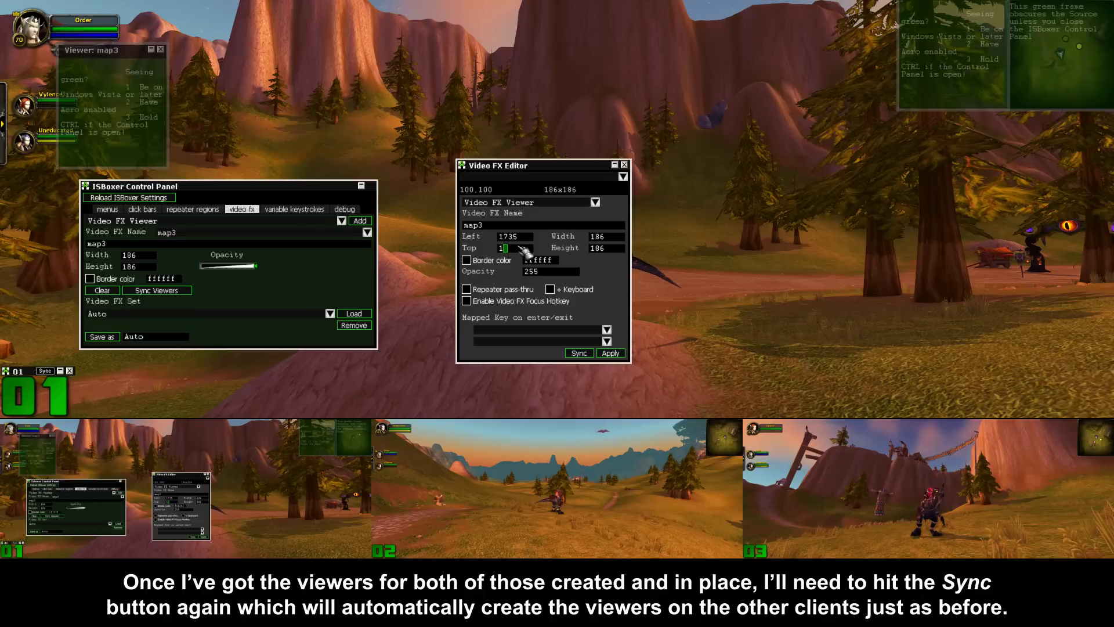
pyautogui.click(609, 353)
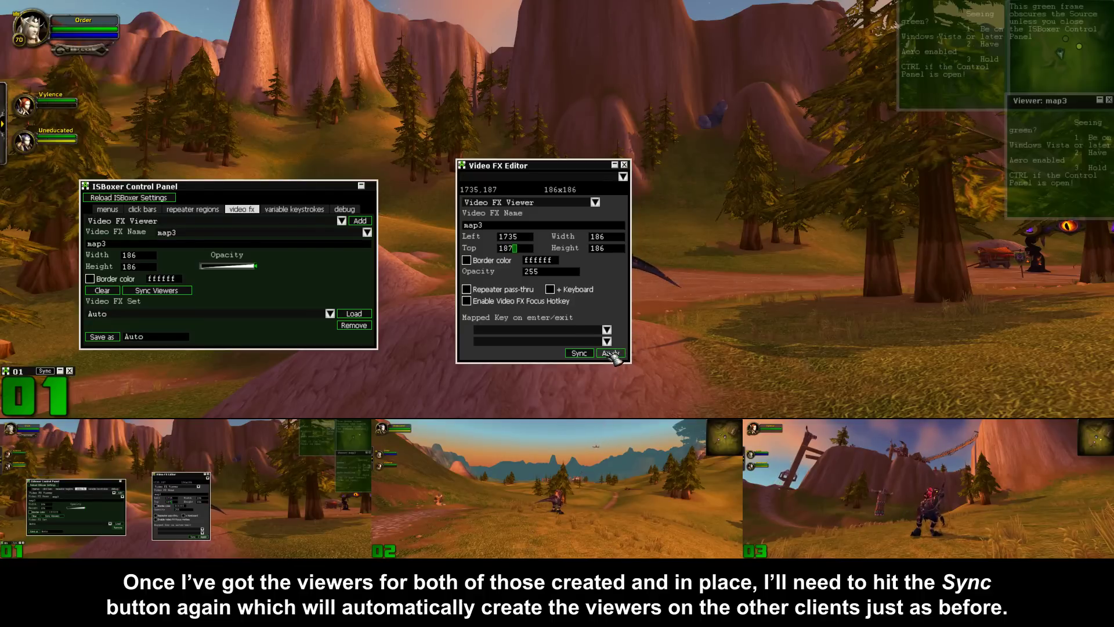
pyautogui.click(580, 353)
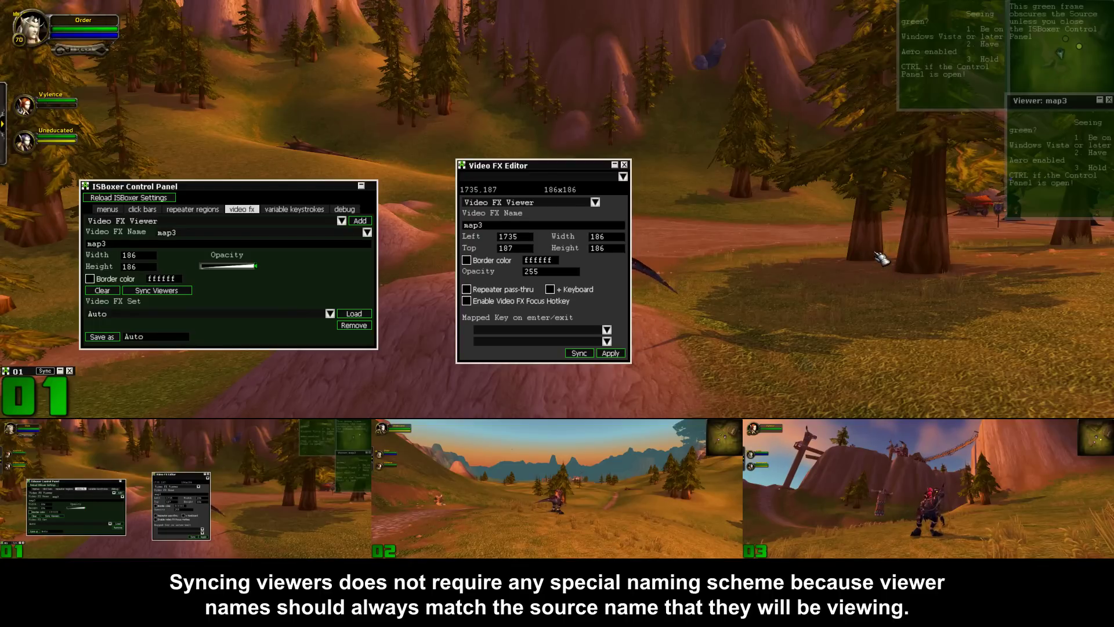
# Select the map2 viewer and sync it to the other clients.
pyautogui.moveTo(875, 255); pyautogui.dragTo(892, 255)
pyautogui.click(962, 81)
pyautogui.click(579, 353)
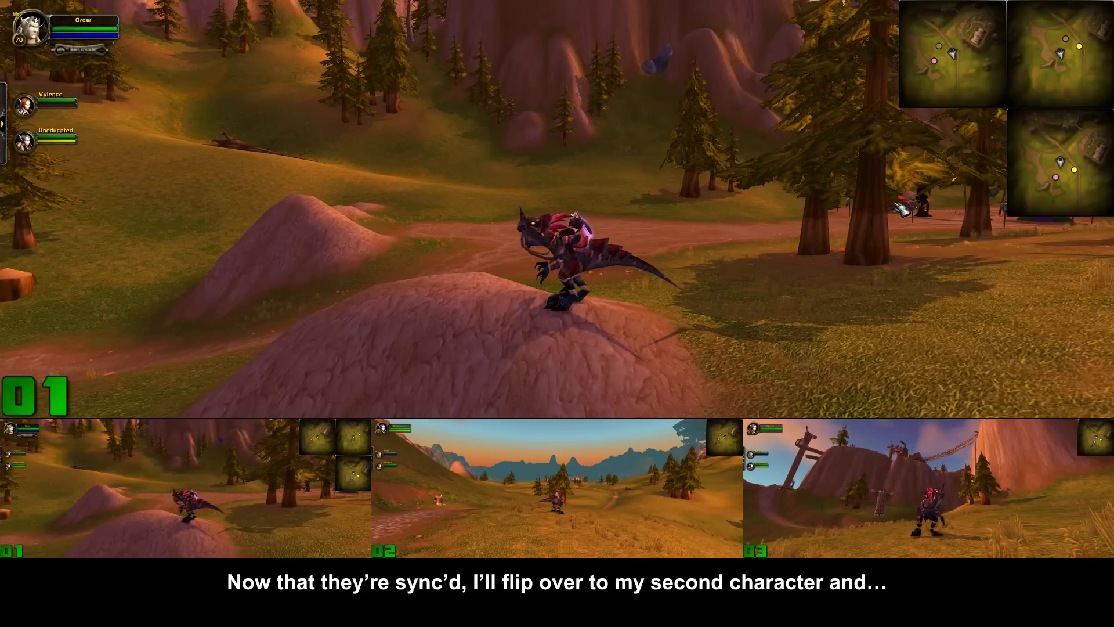
# Swap the main view to character 02, then to character 03.
pyautogui.hotkey('ctrl', 'alt', '2')
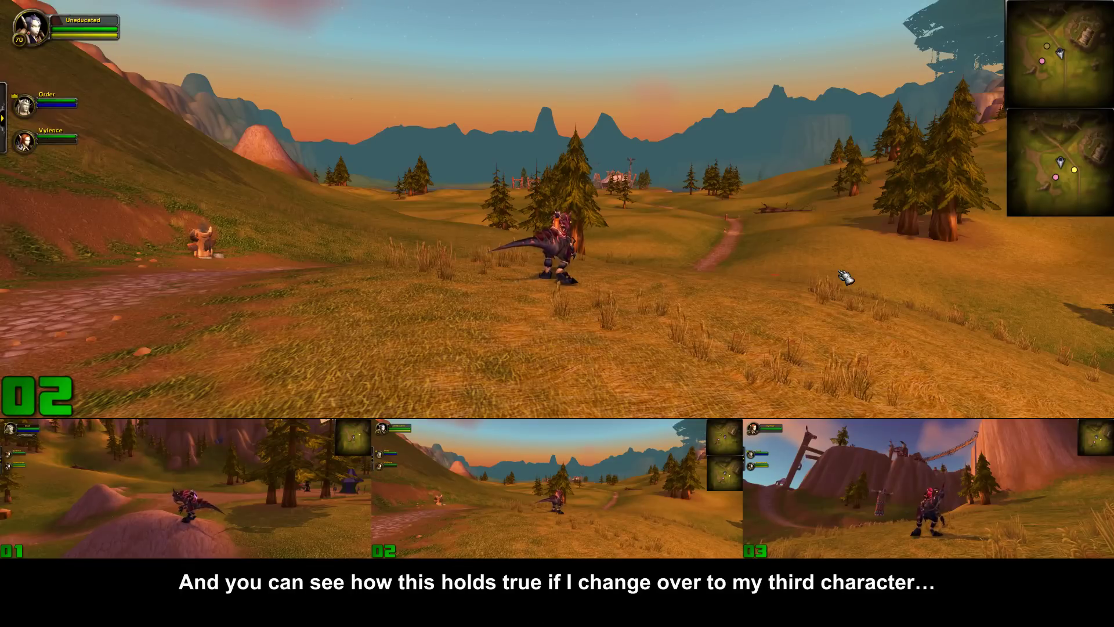
pyautogui.hotkey('ctrl', 'alt', '3')
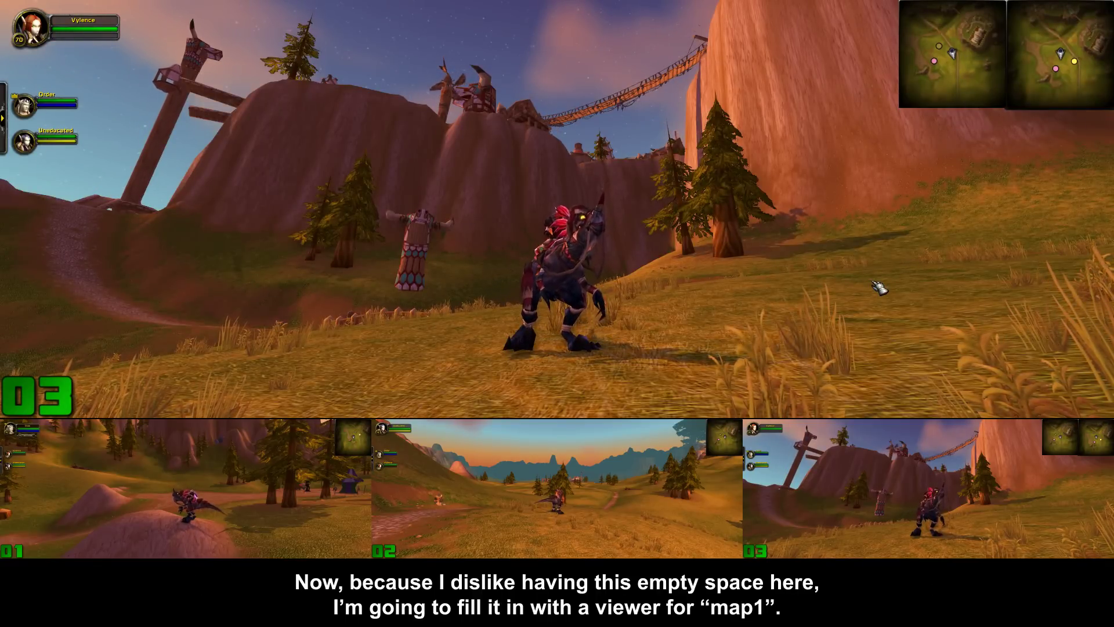
# On client 03, add a map1 viewer at Left 1735, Top 187 below the minimap.
pyautogui.hotkey('ctrl', 'shift', 'alt', 'g')
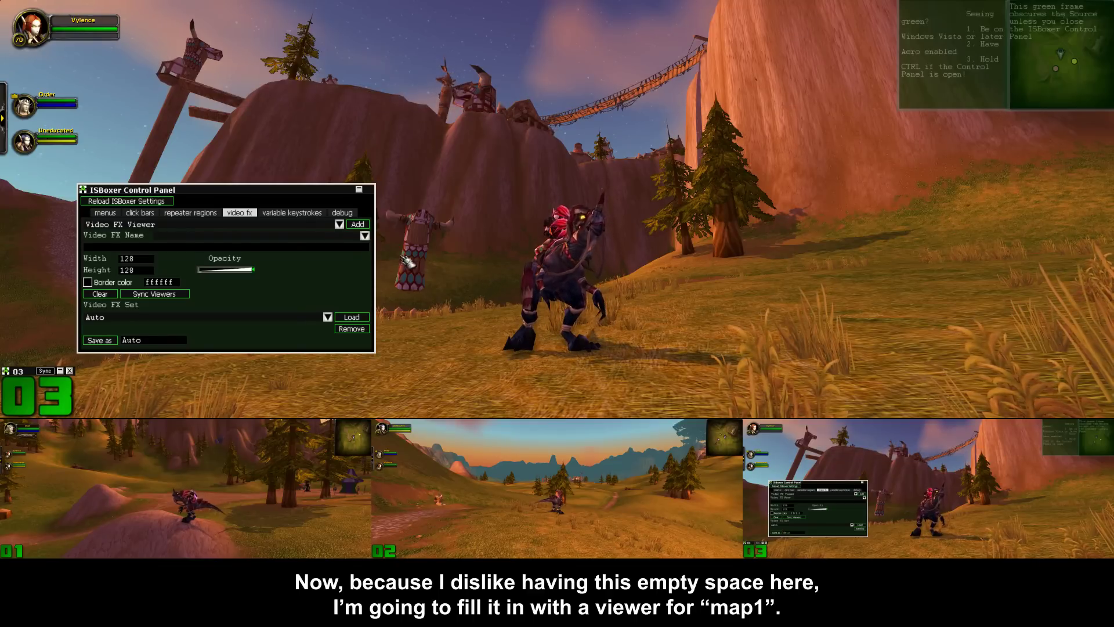
pyautogui.click(365, 237)
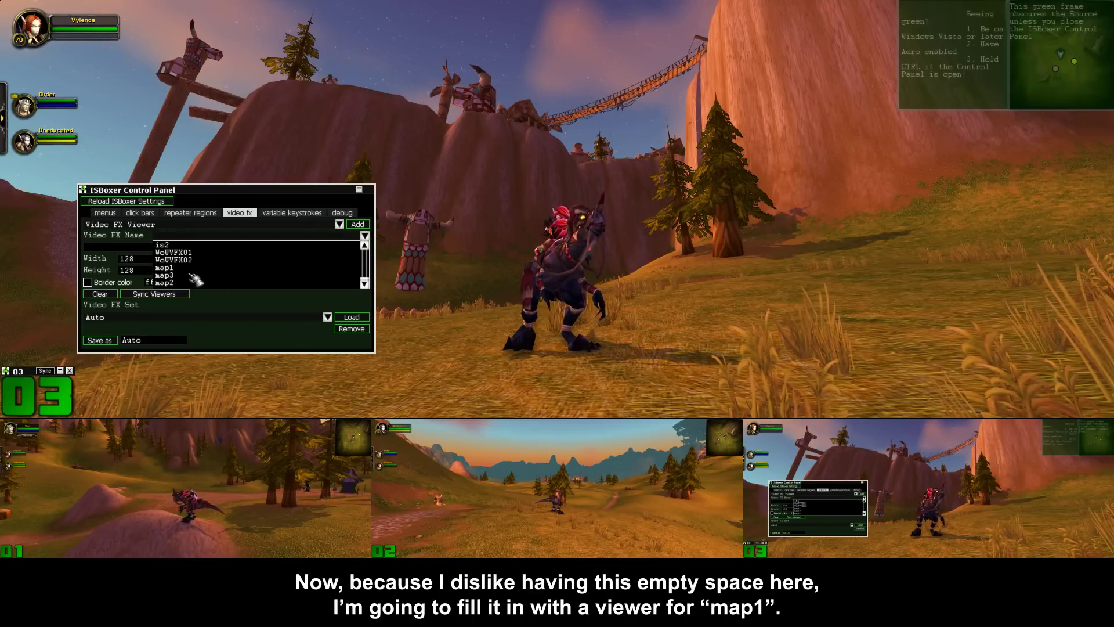
pyautogui.click(190, 273)
pyautogui.click(359, 225)
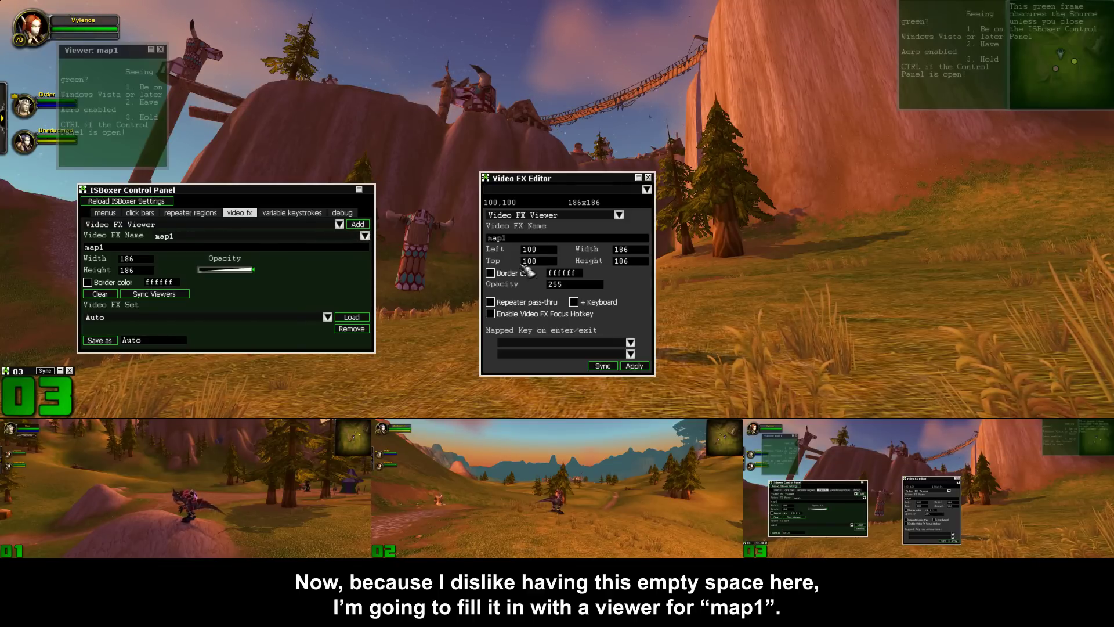
pyautogui.click(541, 251)
pyautogui.press('BackSpace')
pyautogui.press('BackSpace')
pyautogui.write('735')
pyautogui.doubleClick(541, 262)
pyautogui.write('187')
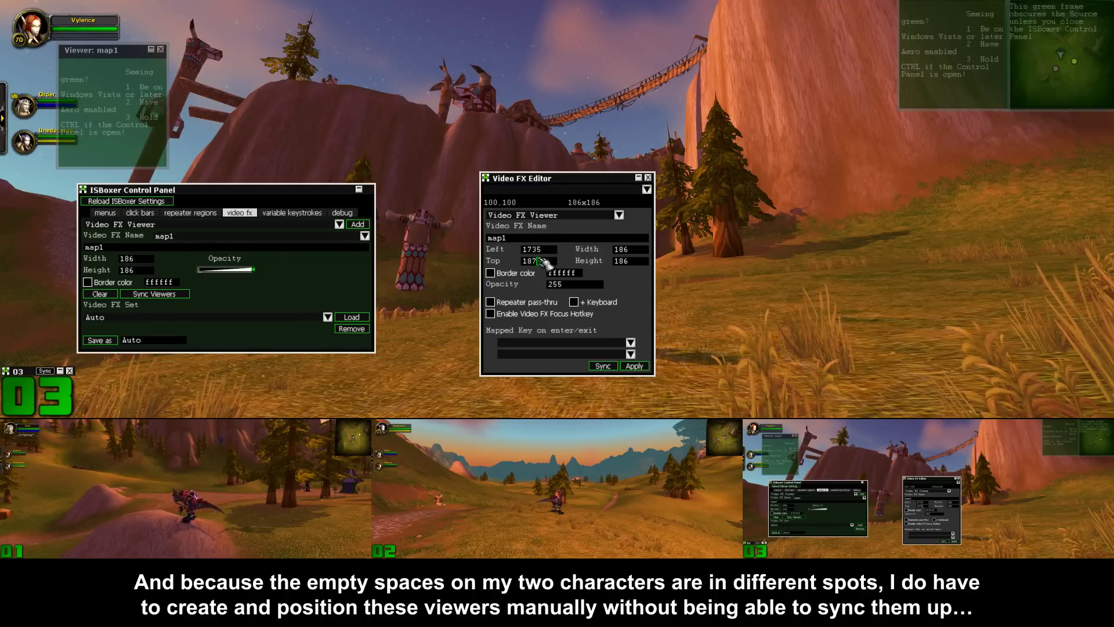
pyautogui.click(638, 367)
# Hide the panels, switch to client 02, and reopen the control panel there.
pyautogui.hotkey('ctrl', 'shift', 'g')
pyautogui.hotkey('ctrl', 'alt', '2')
pyautogui.hotkey('ctrl', 'shift', 'g')
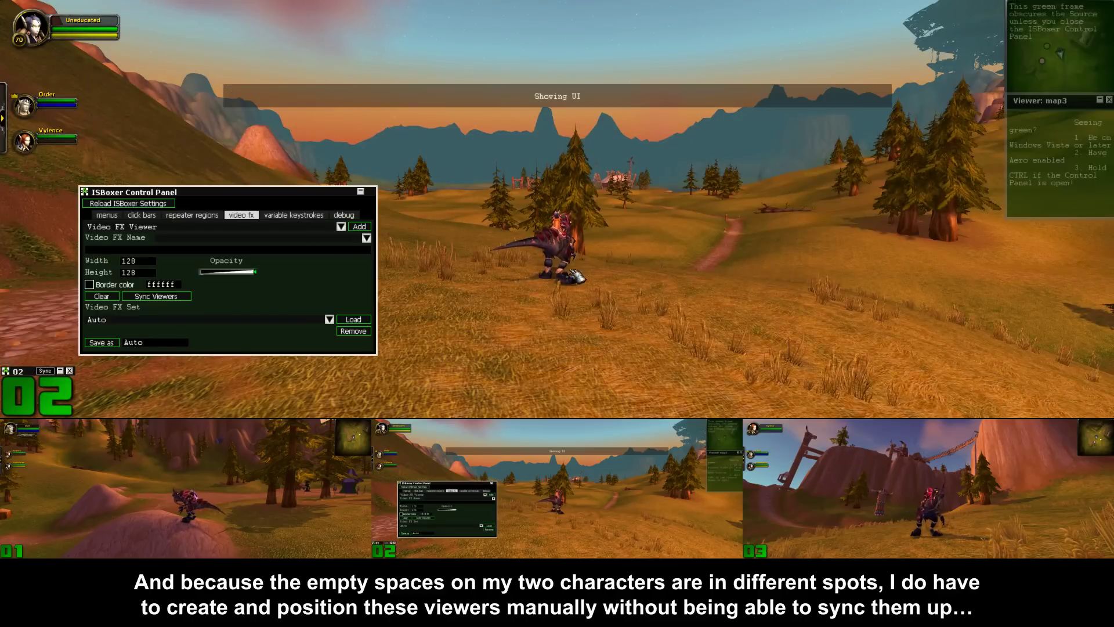
# On client 02, add a map1 viewer at Left 1549, Top 0, then close the control panel.
pyautogui.click(366, 238)
pyautogui.click(189, 277)
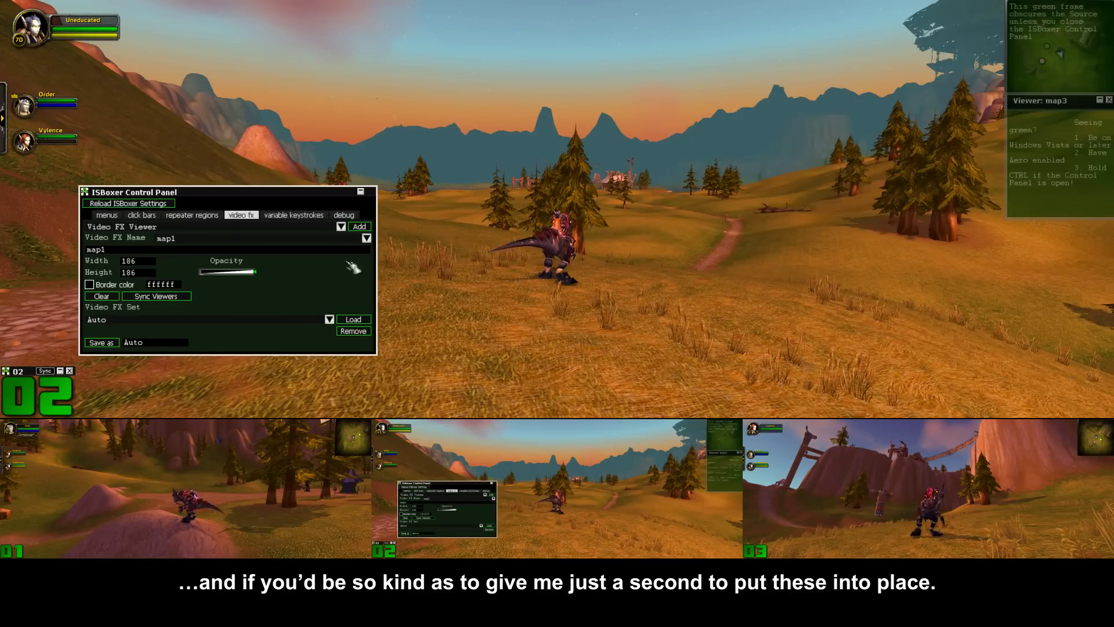
pyautogui.click(361, 227)
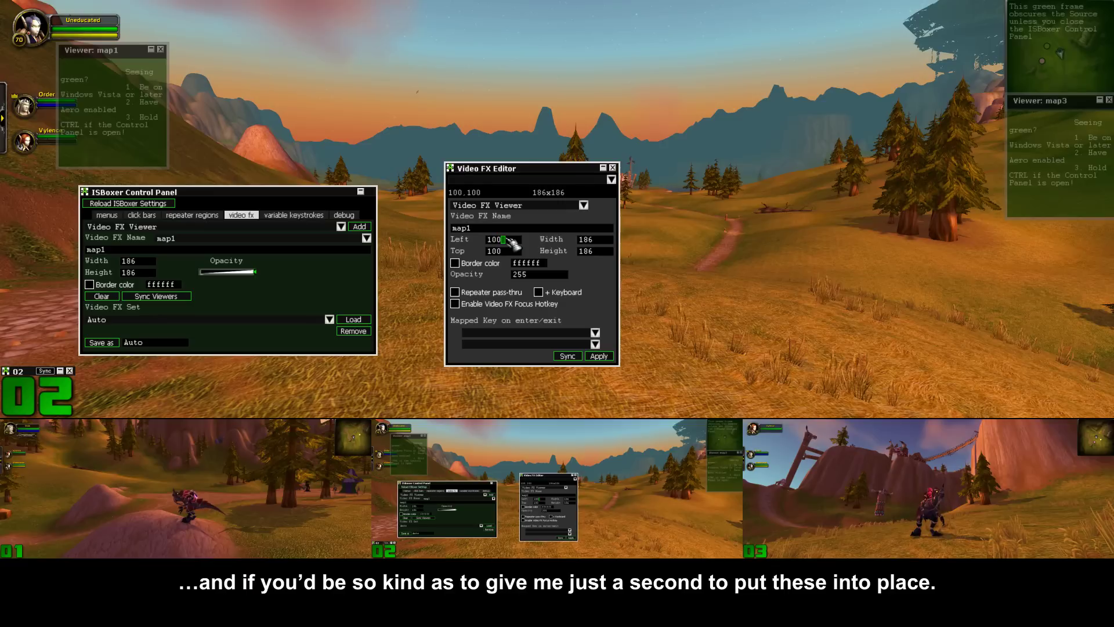
pyautogui.press('BackSpace')
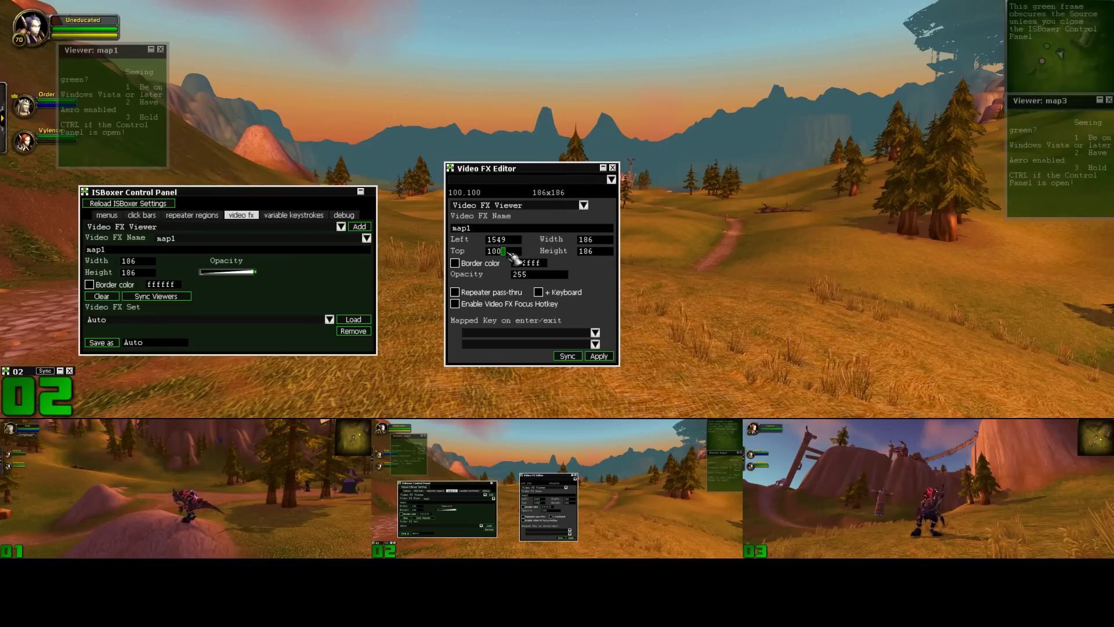
pyautogui.click(614, 356)
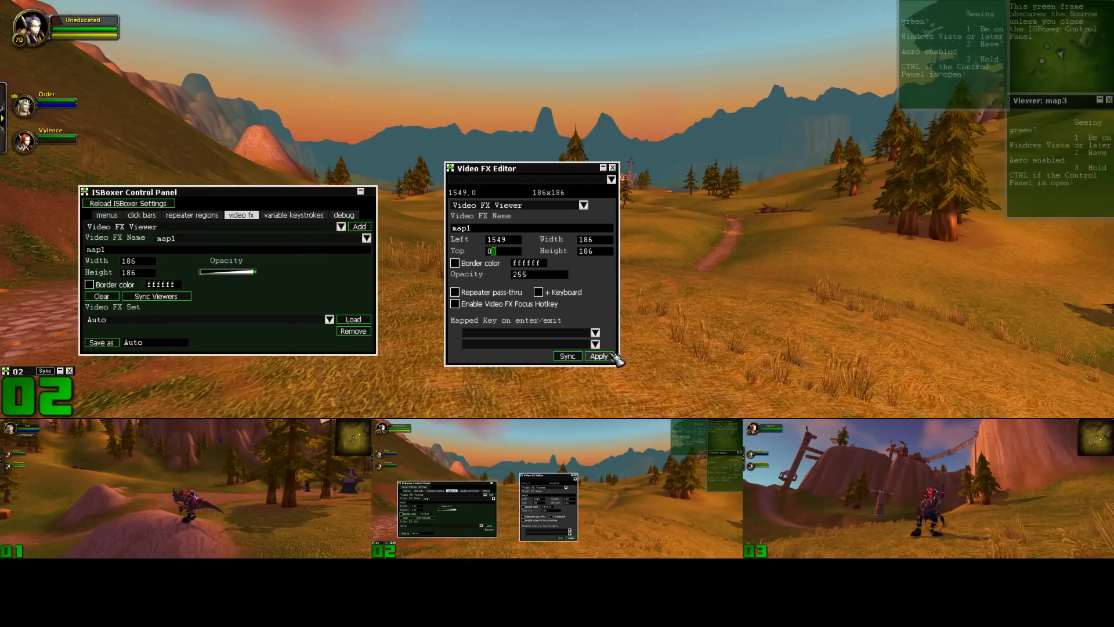
pyautogui.hotkey('ctrl', 'alt', 'shift', 'g')
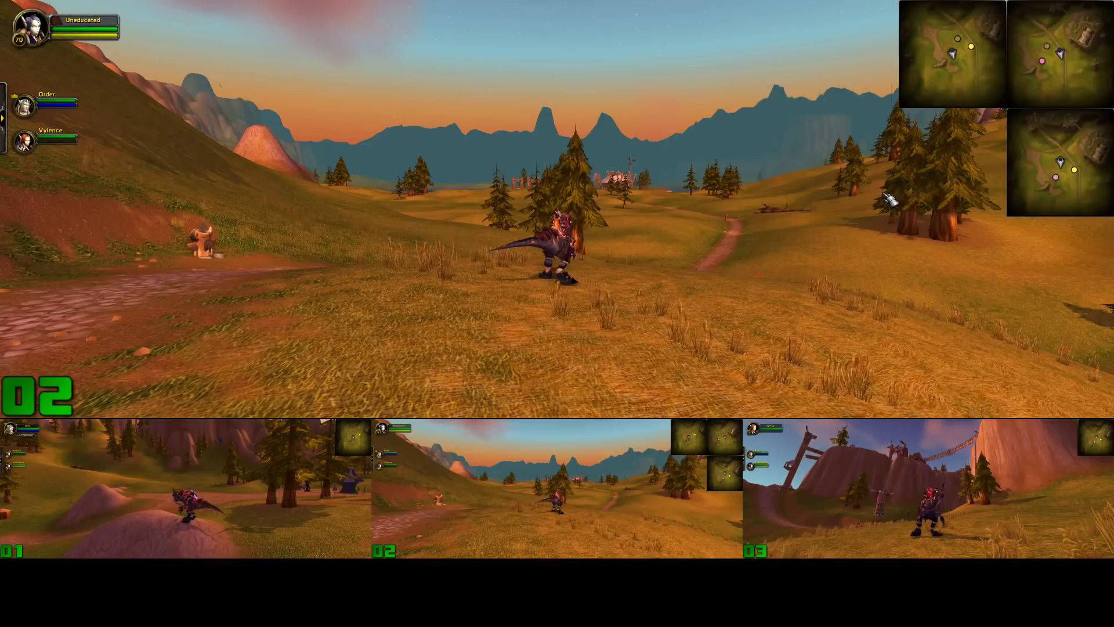
# Return the main view to character 01 and reopen the control panel's Video FX settings.
pyautogui.hotkey('ctrl', 'alt', '3')
pyautogui.hotkey('ctrl', 'alt', '1')
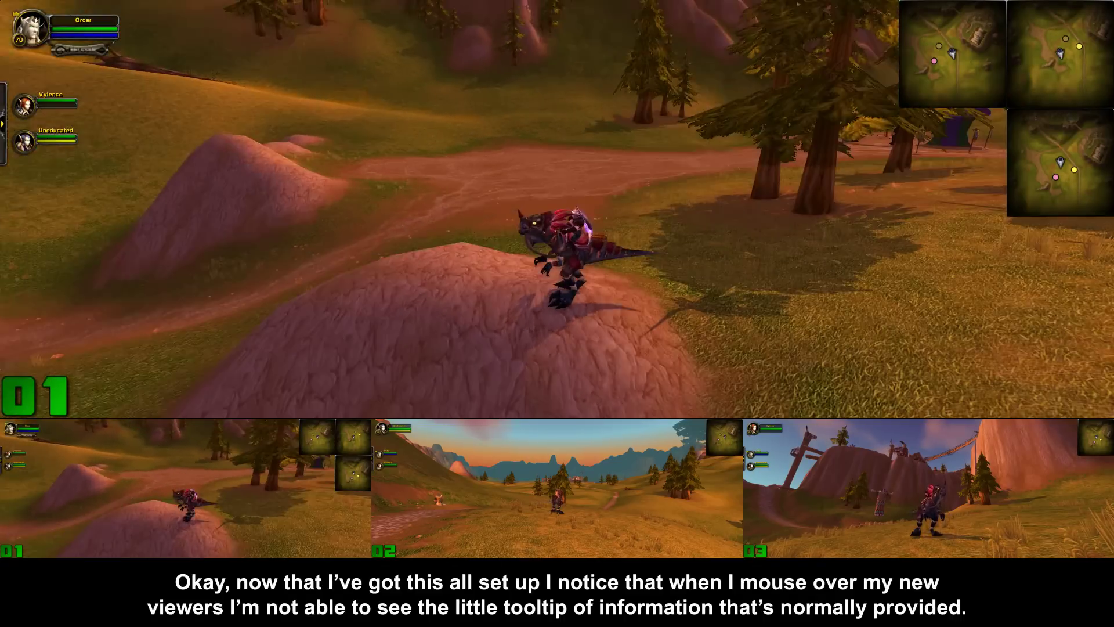
pyautogui.moveTo(557, 209); pyautogui.dragTo(511, 195)
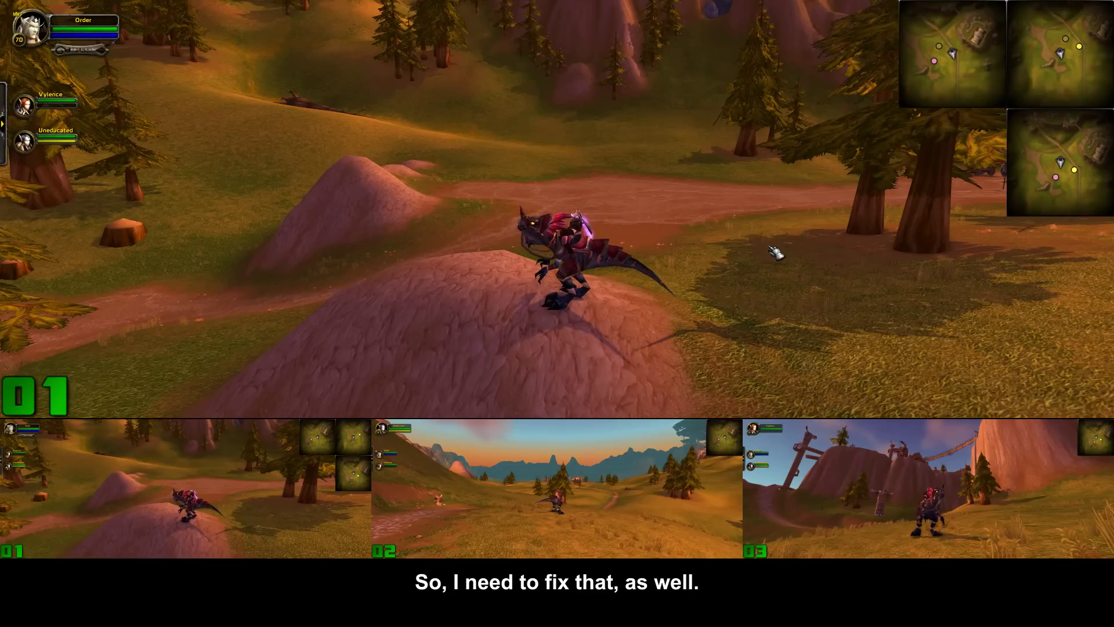
pyautogui.hotkey('ctrl', 'shift', 'alt', 'g')
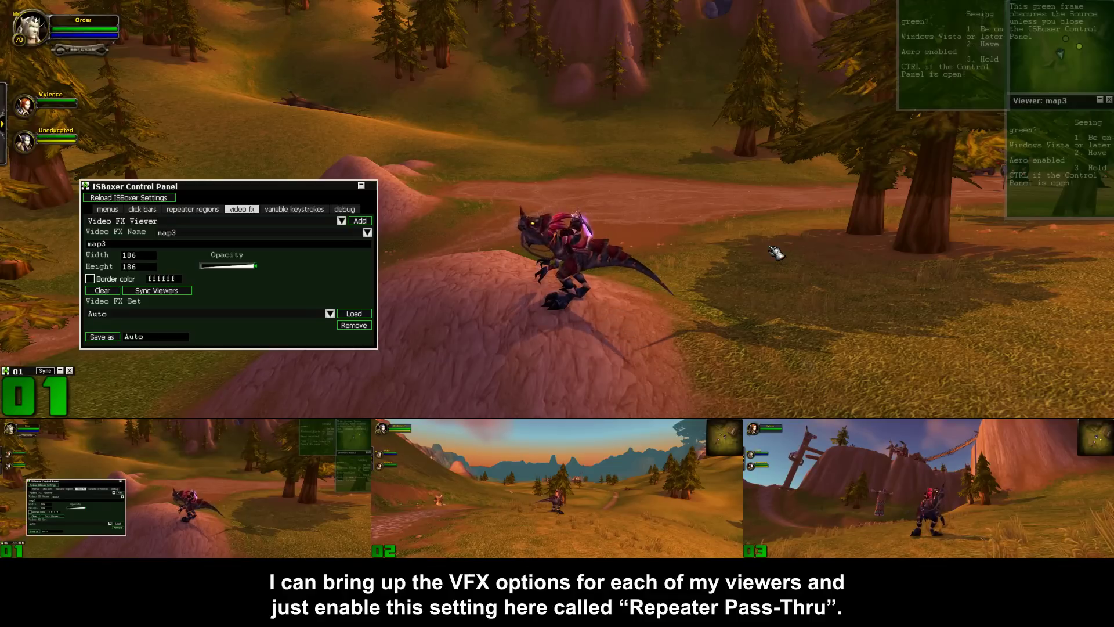
# Enable Repeater pass-thru on the map2 and map3 viewers, sync them, then switch to character 02.
pyautogui.rightClick(948, 71)
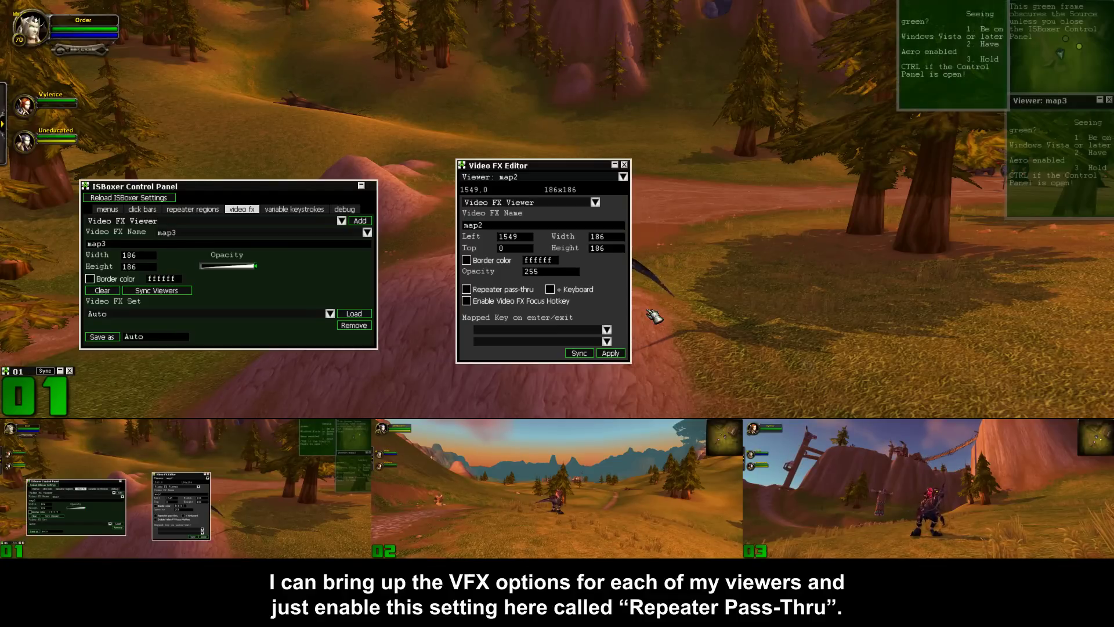
pyautogui.click(467, 289)
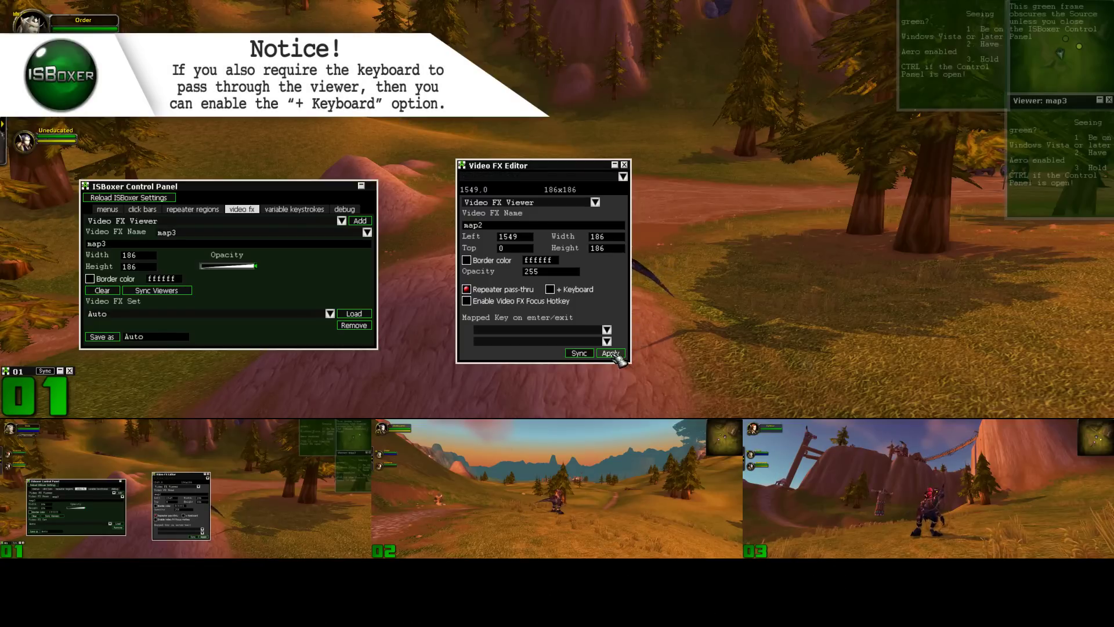
pyautogui.click(580, 354)
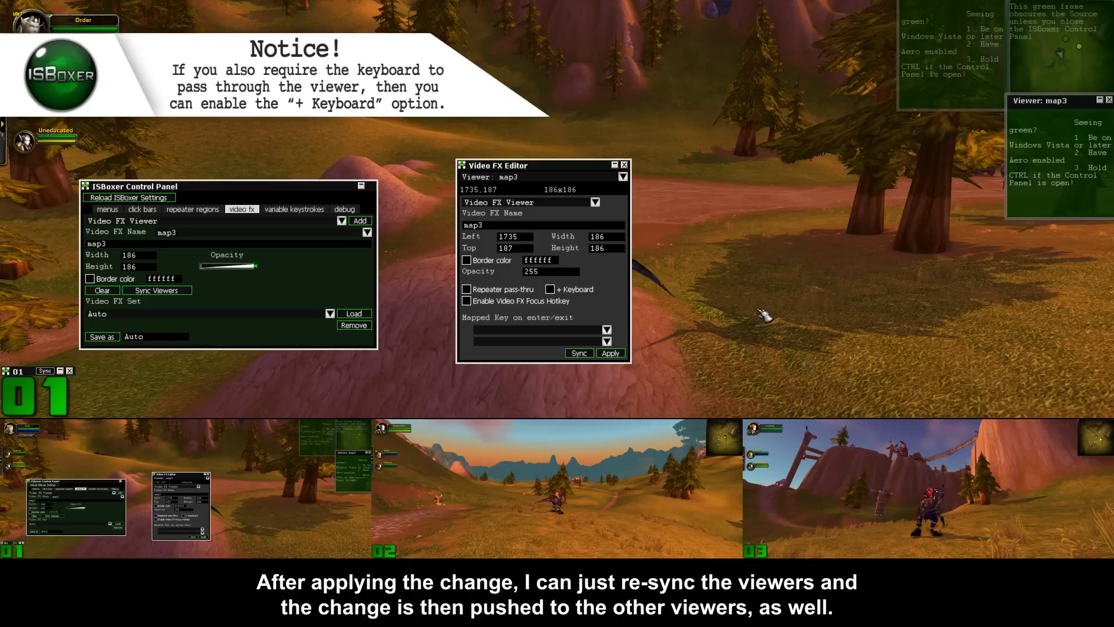
pyautogui.click(612, 354)
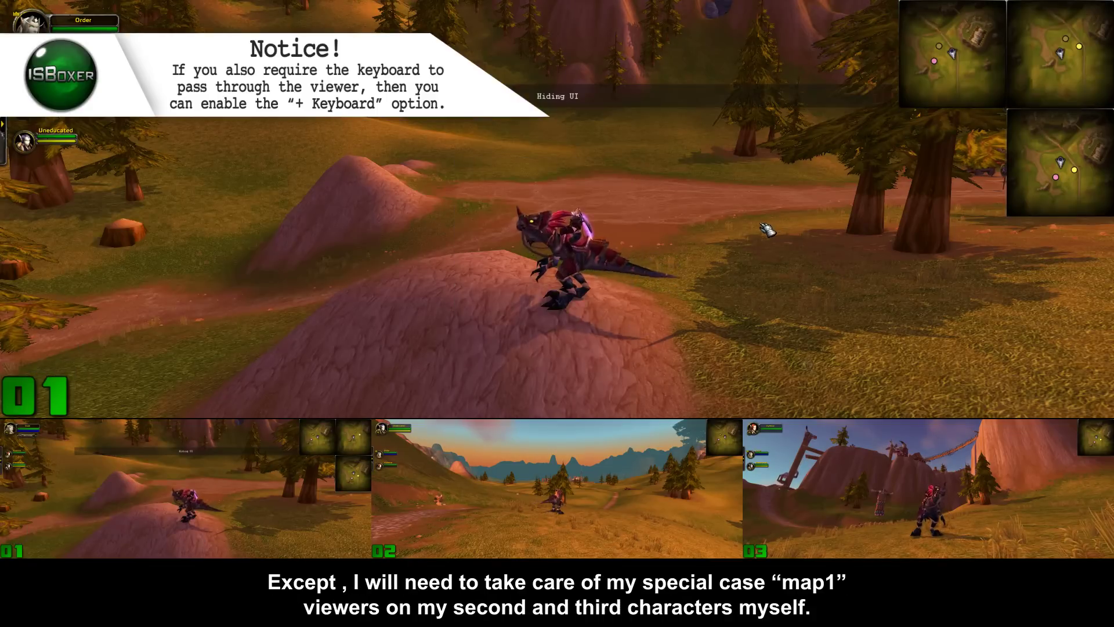
pyautogui.hotkey('ctrl', 'alt', '2')
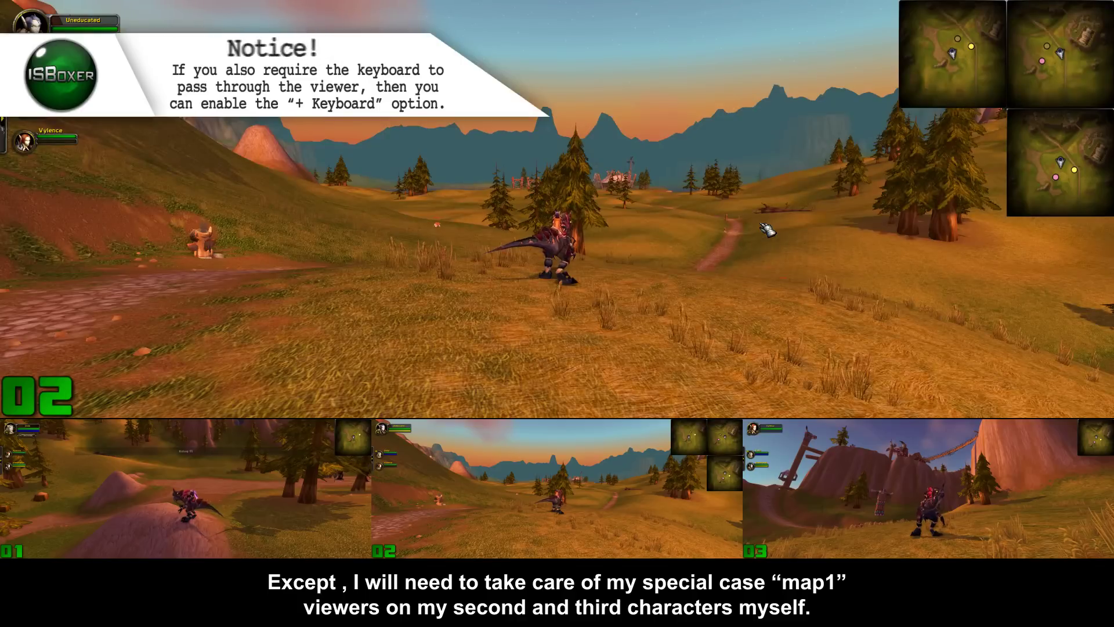
# Enable Repeater pass-thru on client 02's map1 viewer and hide the panels.
pyautogui.rightClick(926, 60)
pyautogui.click(457, 292)
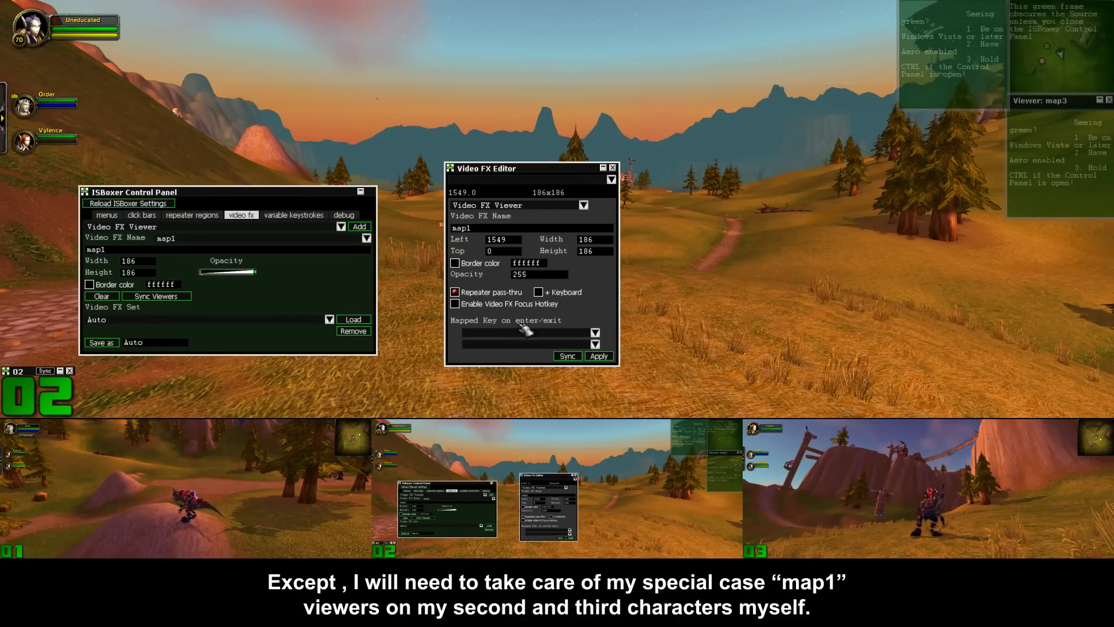
pyautogui.hotkey('ctrl', 'alt', 'r')
# On client 03, enable and apply Repeater pass-thru on its map1 viewer, then hide the panels.
pyautogui.hotkey('ctrl', 'alt', '3')
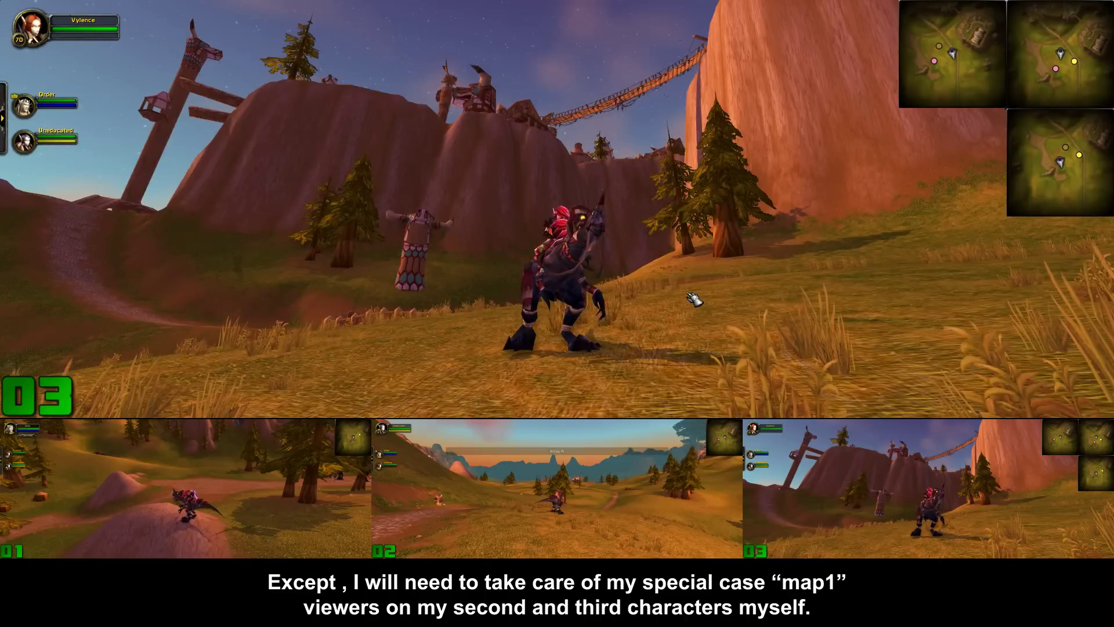
pyautogui.hotkey('ctrl', 'alt', 'r')
pyautogui.rightClick(1031, 181)
pyautogui.click(490, 302)
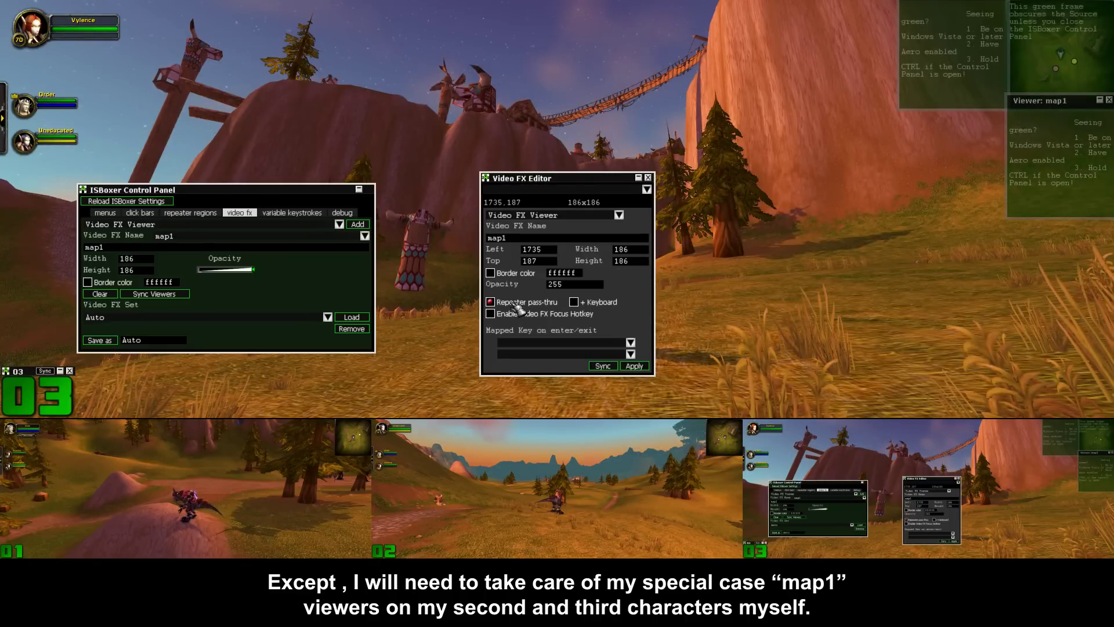
pyautogui.click(634, 365)
pyautogui.hotkey('ctrl', 'alt', 'r')
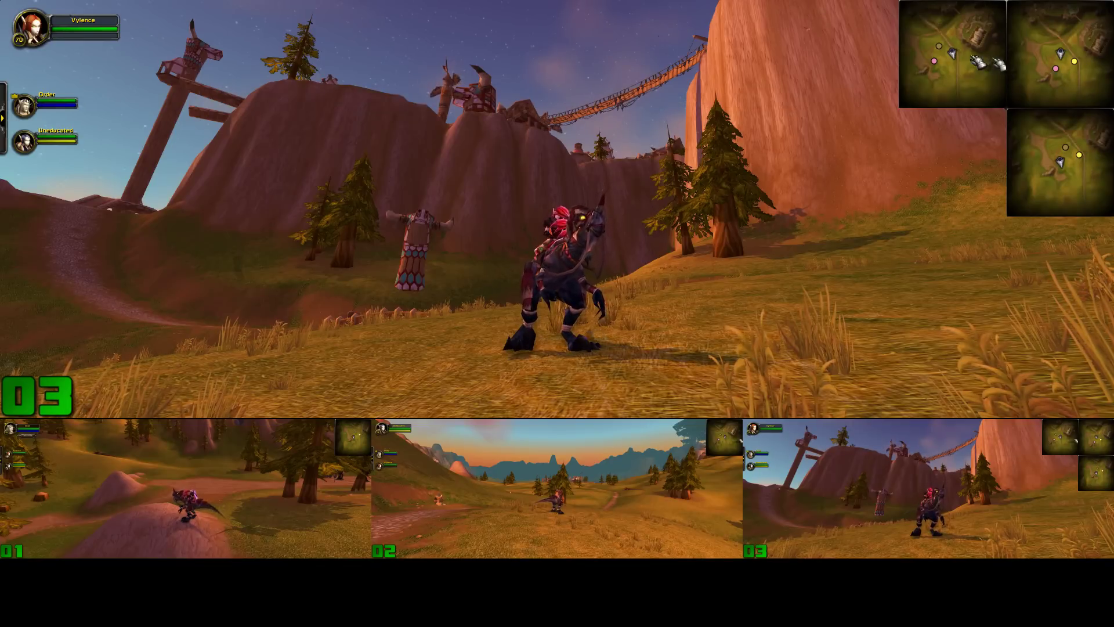
# Cycle the main view through character 02 back to 01 and reopen the ISBoxer Control Panel.
pyautogui.hotkey('ctrl', 'alt', '2')
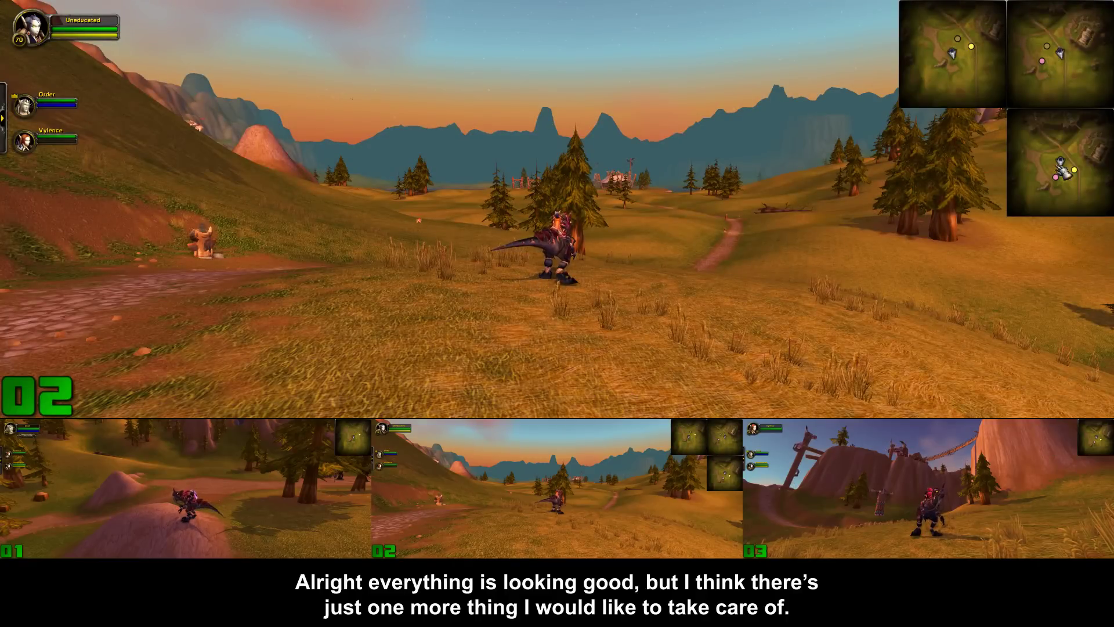
pyautogui.hotkey('ctrl', 'alt', '1')
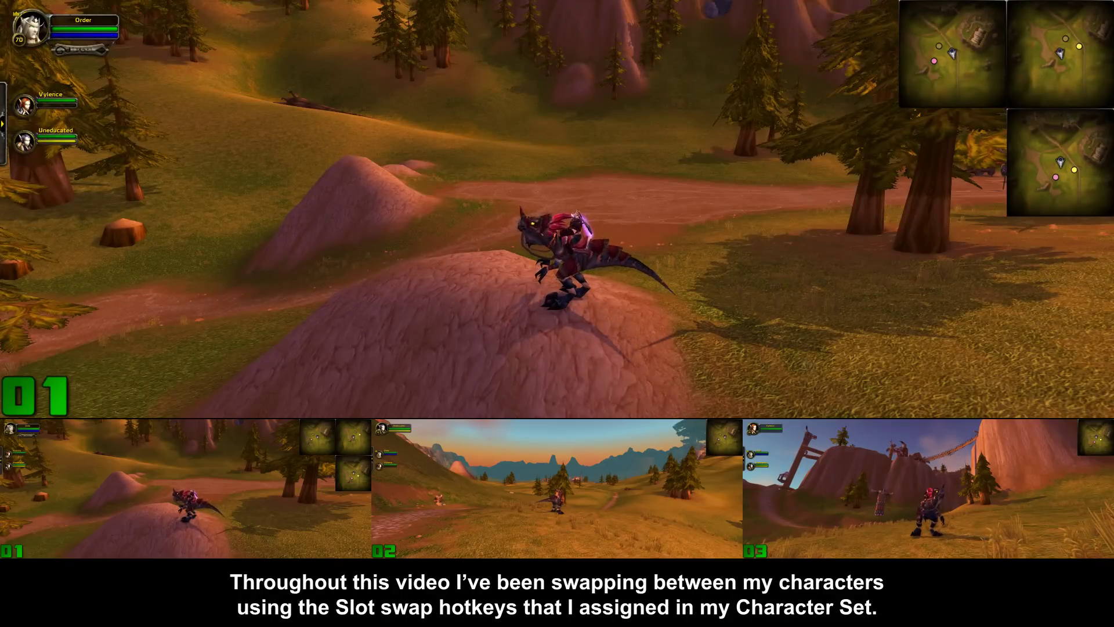
pyautogui.moveTo(780, 283); pyautogui.dragTo(764, 275)
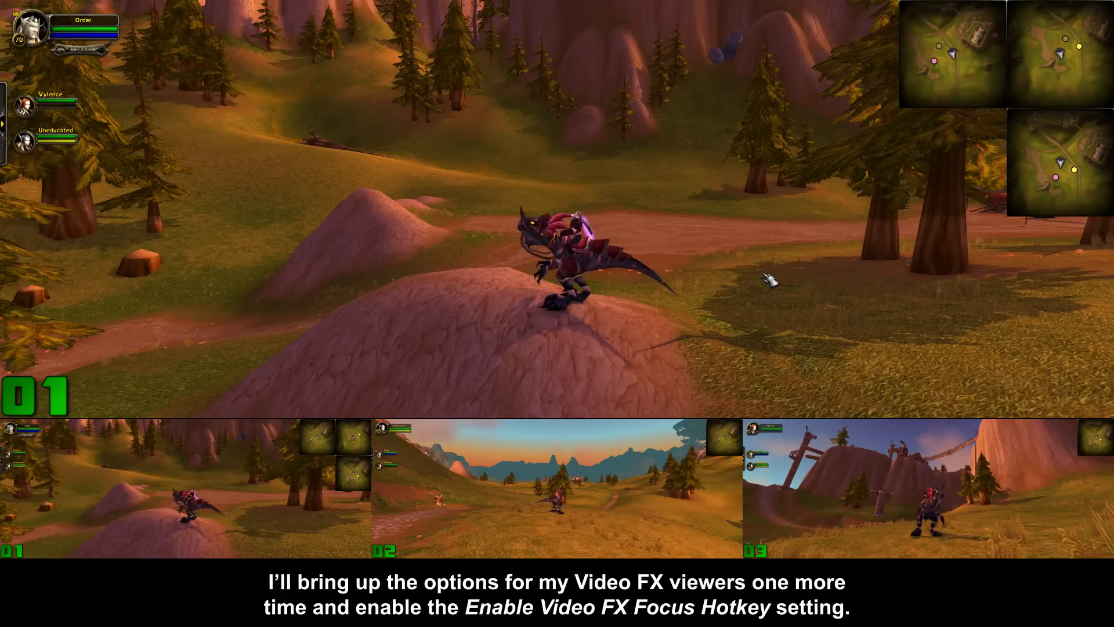
pyautogui.hotkey('ctrl', 'shift', 'alt', 'g')
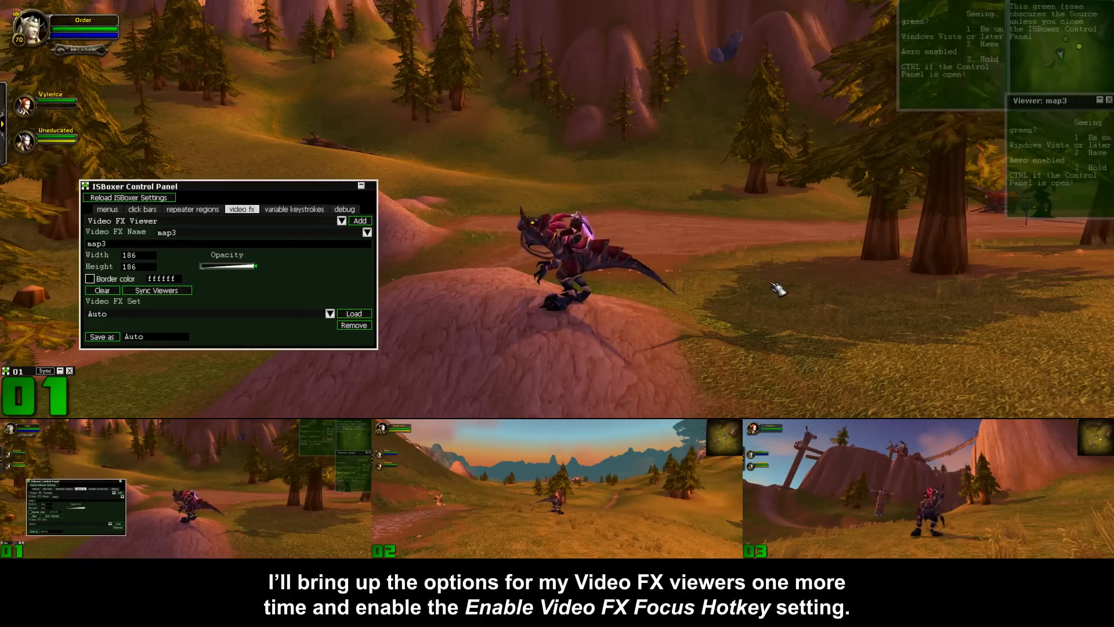
# Open the Video FX settings for character 01's map2 viewer and character 02's map1 viewer.
pyautogui.rightClick(930, 90)
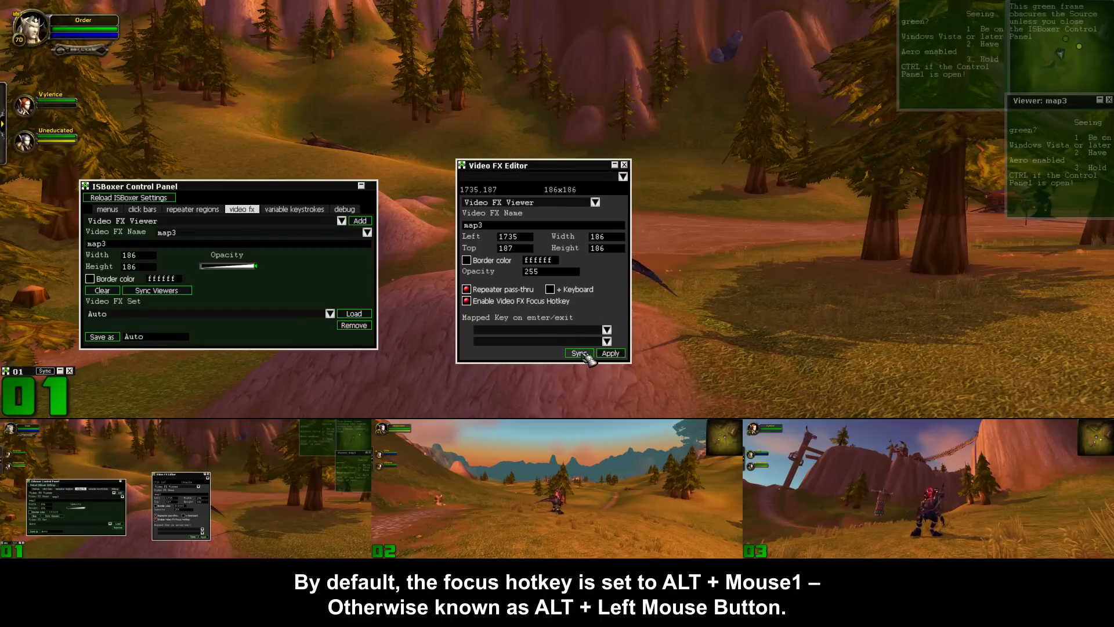
pyautogui.hotkey('ctrl', 'alt', 'shift', 'g')
pyautogui.hotkey('ctrl', 'alt', '2')
pyautogui.hotkey('ctrl', 'alt', 'shift', 'g')
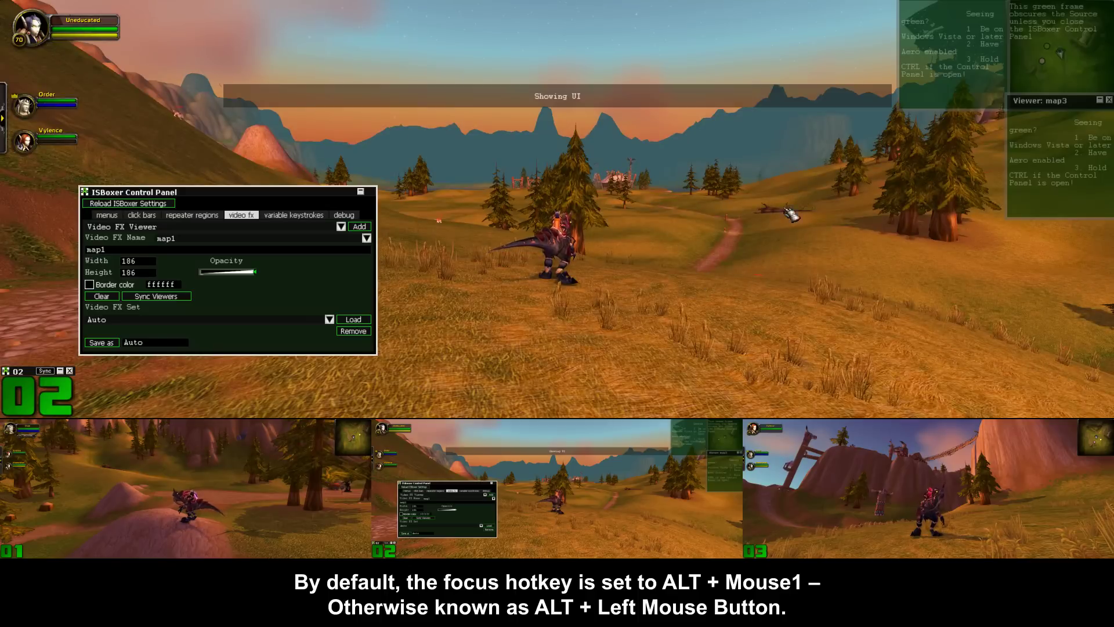
pyautogui.click(950, 85)
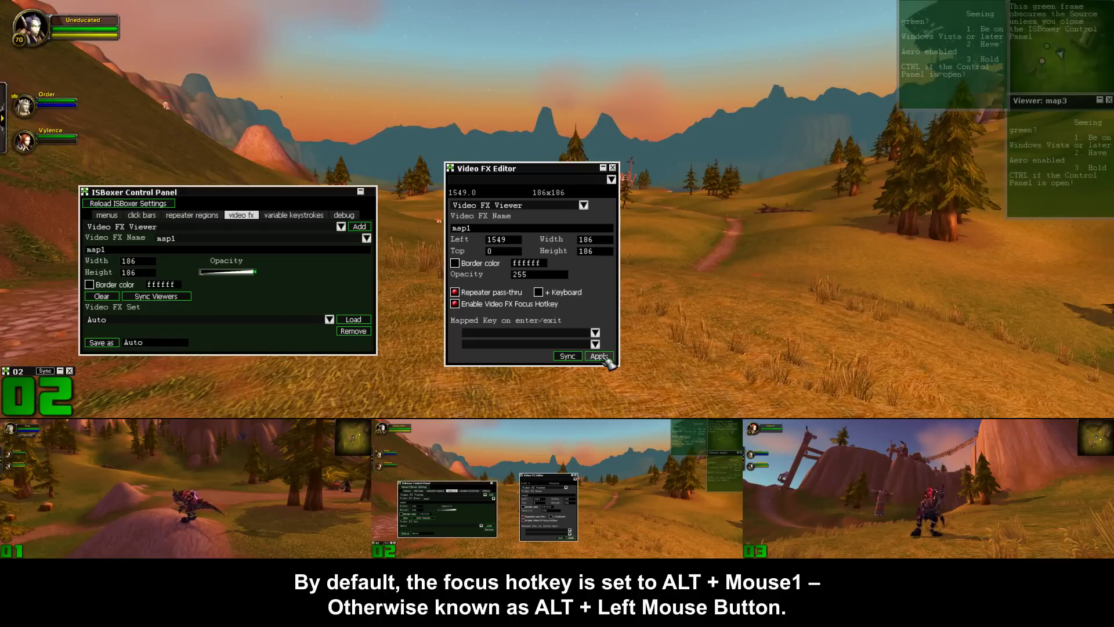
# On character 03, enable the Video FX Focus Hotkey for its map1 viewer.
pyautogui.hotkey('ctrl', 'alt', '3')
pyautogui.click(1048, 181)
pyautogui.click(490, 314)
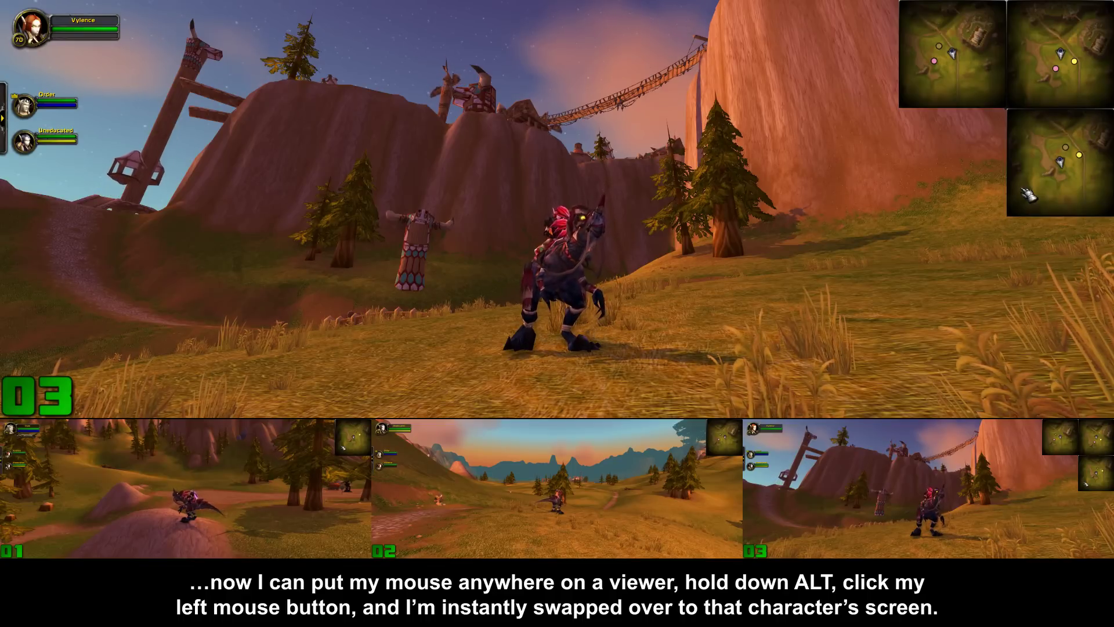
# ALT-click the minimap viewers to swap focus to characters 01, 02 and 03, then return to 01.
pyautogui.keyDown('alt'); pyautogui.click(1025, 195); pyautogui.keyUp('alt')
pyautogui.moveTo(796, 261)
pyautogui.mouseDown()
pyautogui.moveTo(755, 223)
pyautogui.moveTo(800, 264)
pyautogui.mouseUp()
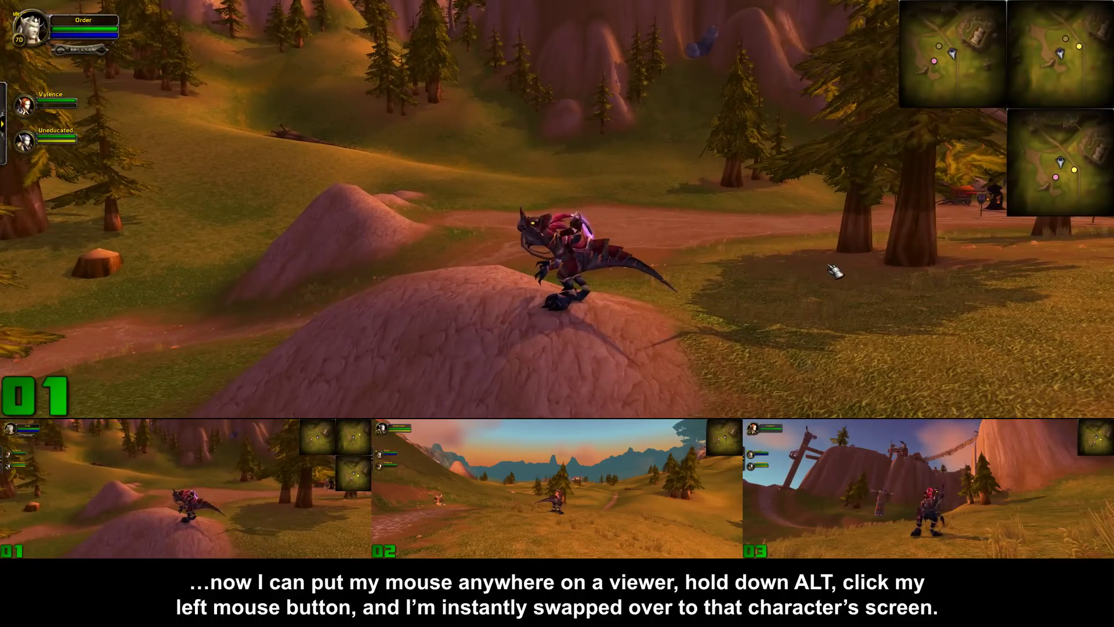
pyautogui.keyDown('alt'); pyautogui.click(955, 85); pyautogui.keyUp('alt')
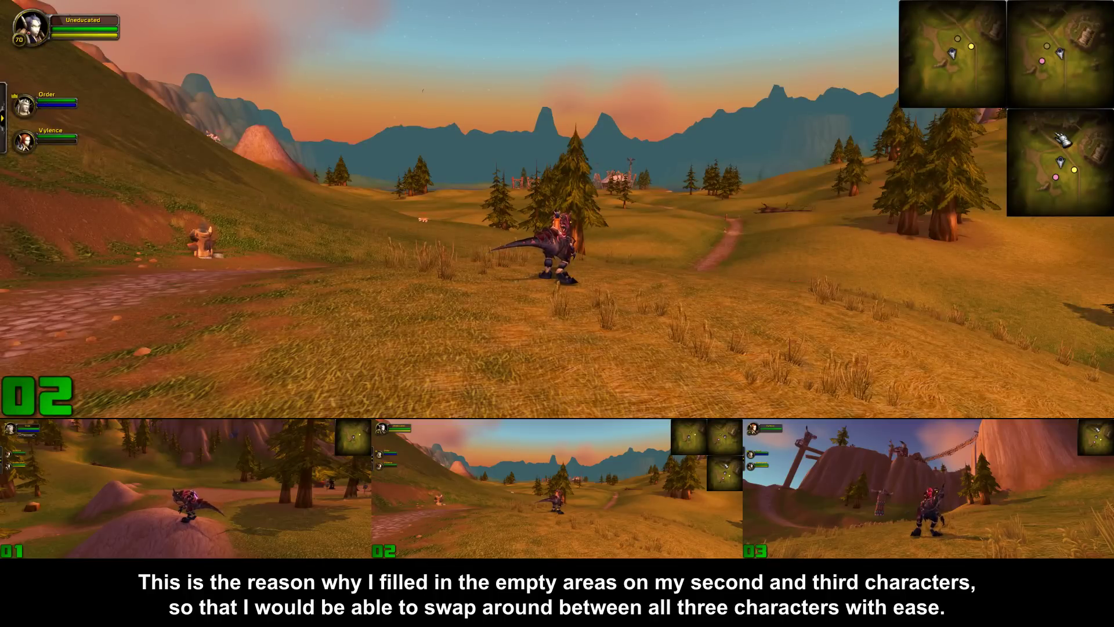
pyautogui.keyDown('alt'); pyautogui.click(1056, 133); pyautogui.keyUp('alt')
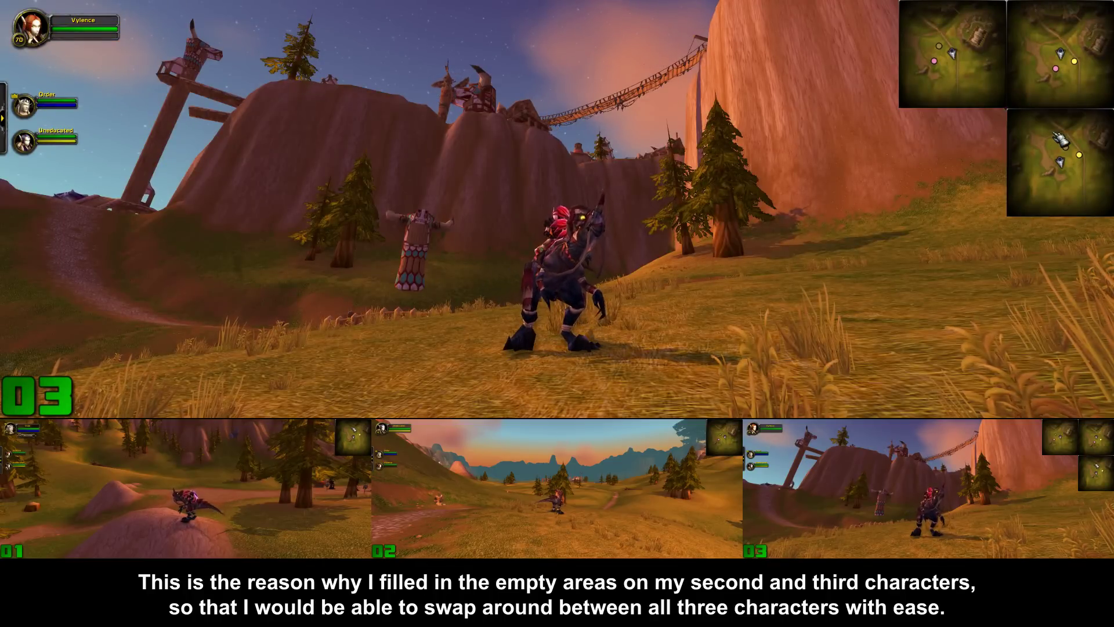
pyautogui.hotkey('ctrl', 'alt', '1')
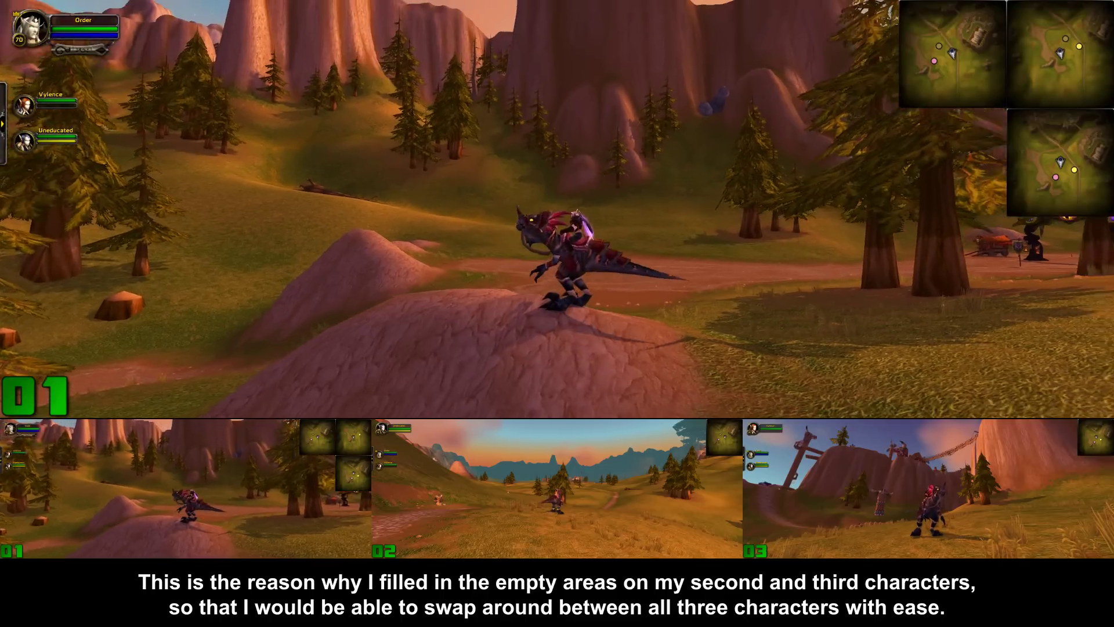
pyautogui.moveTo(558, 209)
pyautogui.mouseDown()
pyautogui.moveTo(574, 162)
pyautogui.moveTo(560, 210)
pyautogui.mouseUp()
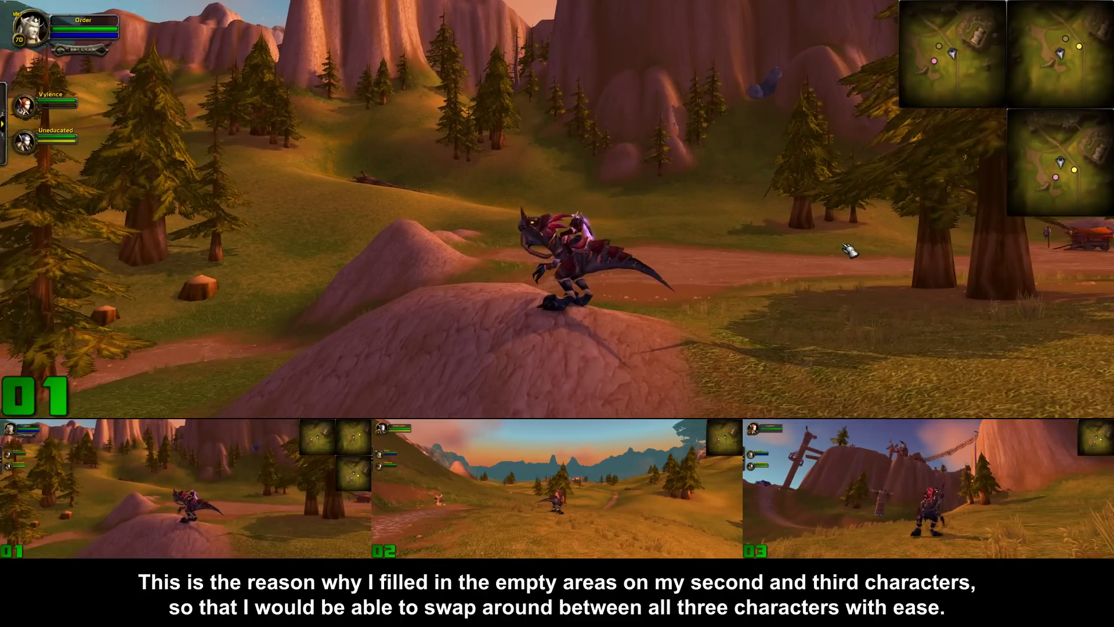